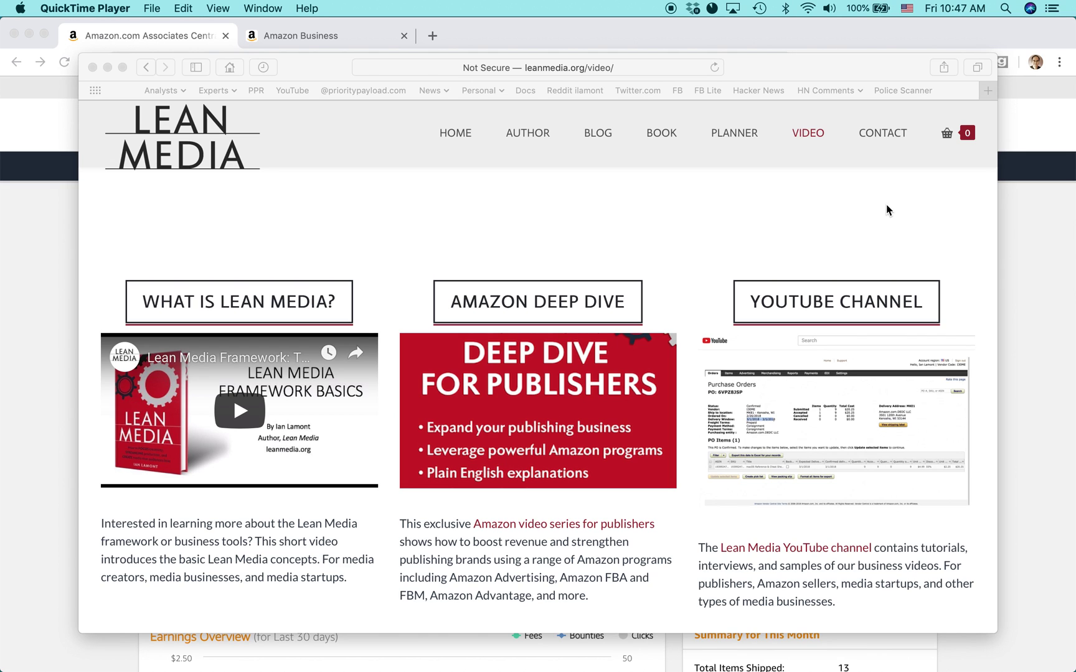
- Switch from Safari to the window showing the Amazon Associates Central home page
{"action": "left_click", "coordinate": [1026, 240]}
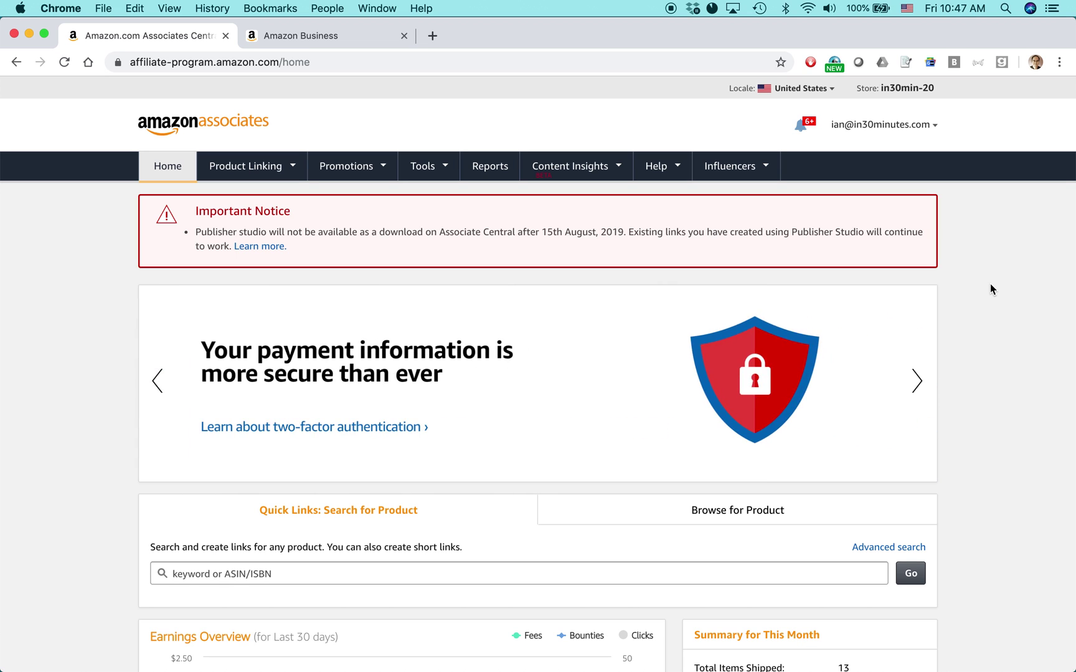
{"action": "scroll", "coordinate": [991, 285], "scroll_direction": "down", "scroll_amount": 6}
{"action": "scroll", "coordinate": [990, 285], "scroll_direction": "up", "scroll_amount": 6}
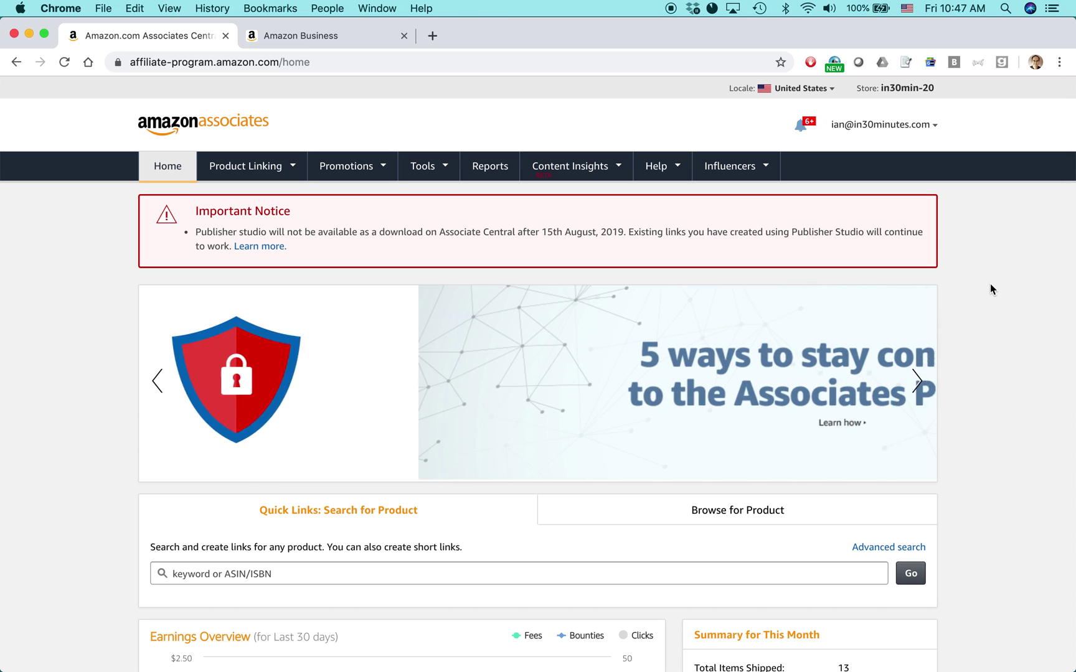
{"action": "scroll", "coordinate": [991, 288], "scroll_direction": "down", "scroll_amount": 9}
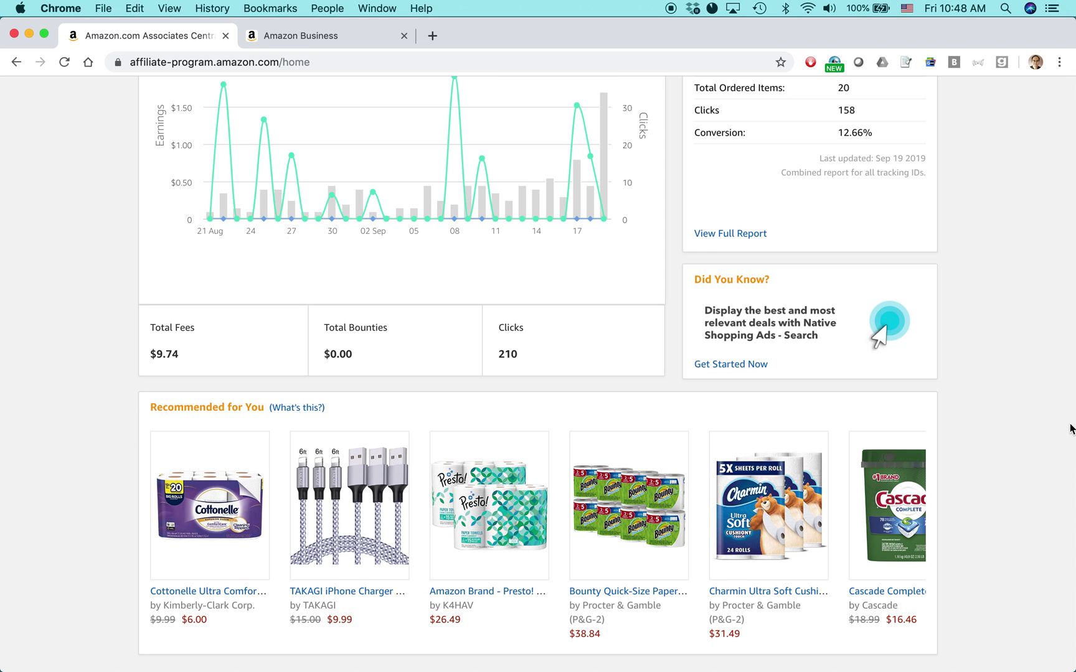
{"action": "scroll", "coordinate": [1070, 428], "scroll_direction": "up", "scroll_amount": 3}
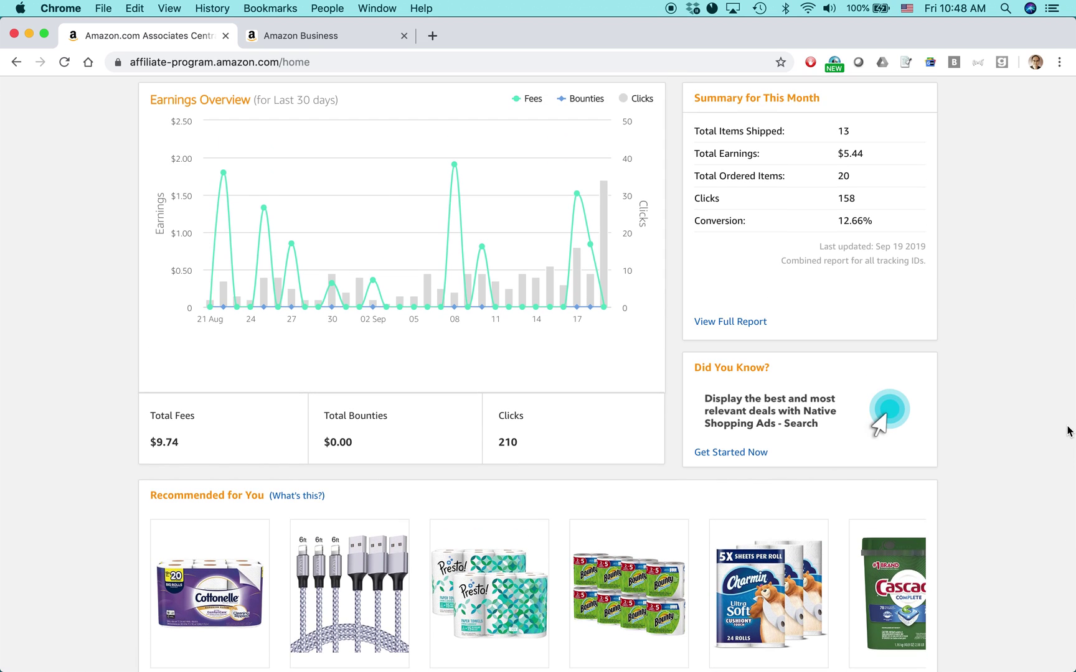
{"action": "scroll", "coordinate": [1071, 430], "scroll_direction": "up", "scroll_amount": 5}
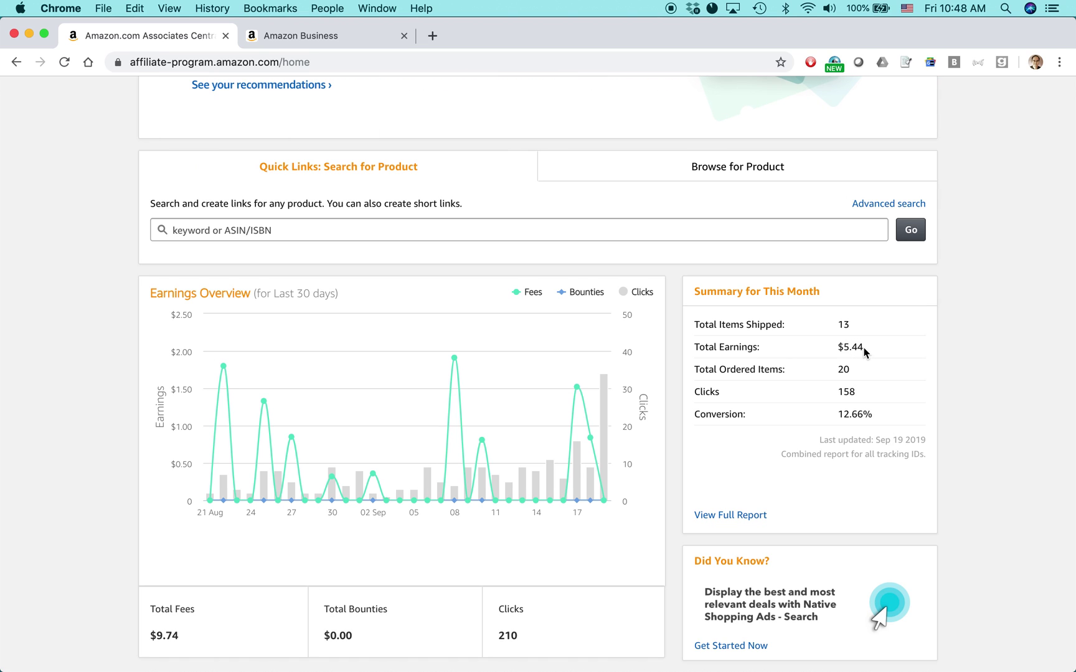
{"action": "left_click_drag", "start_coordinate": [864, 352], "coordinate": [835, 352]}
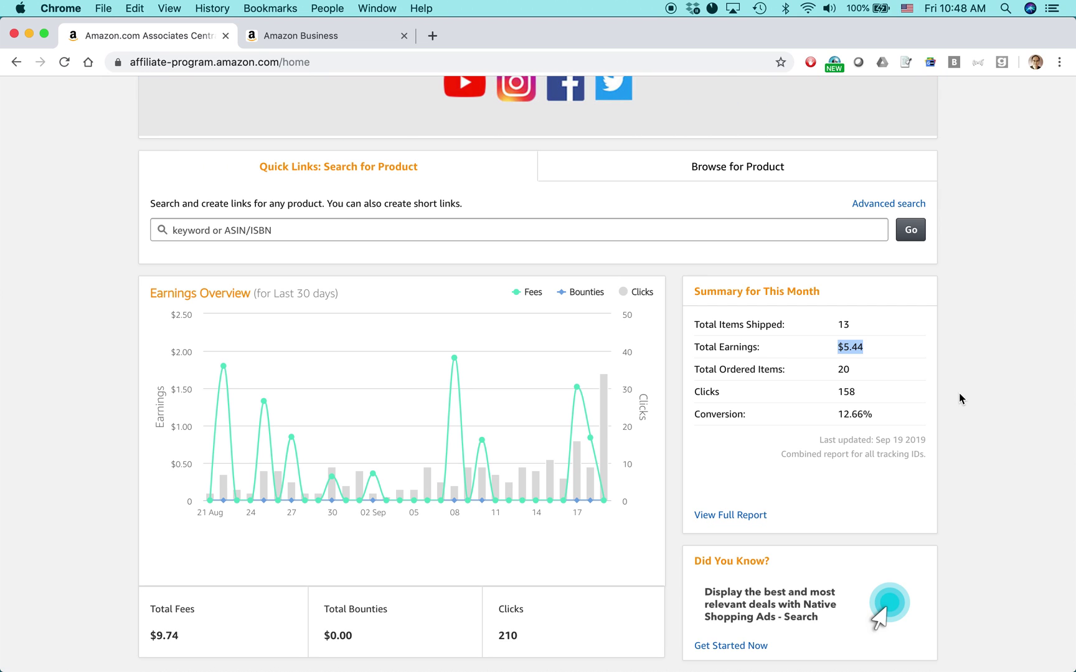
{"action": "scroll", "coordinate": [959, 398], "scroll_direction": "up", "scroll_amount": 1}
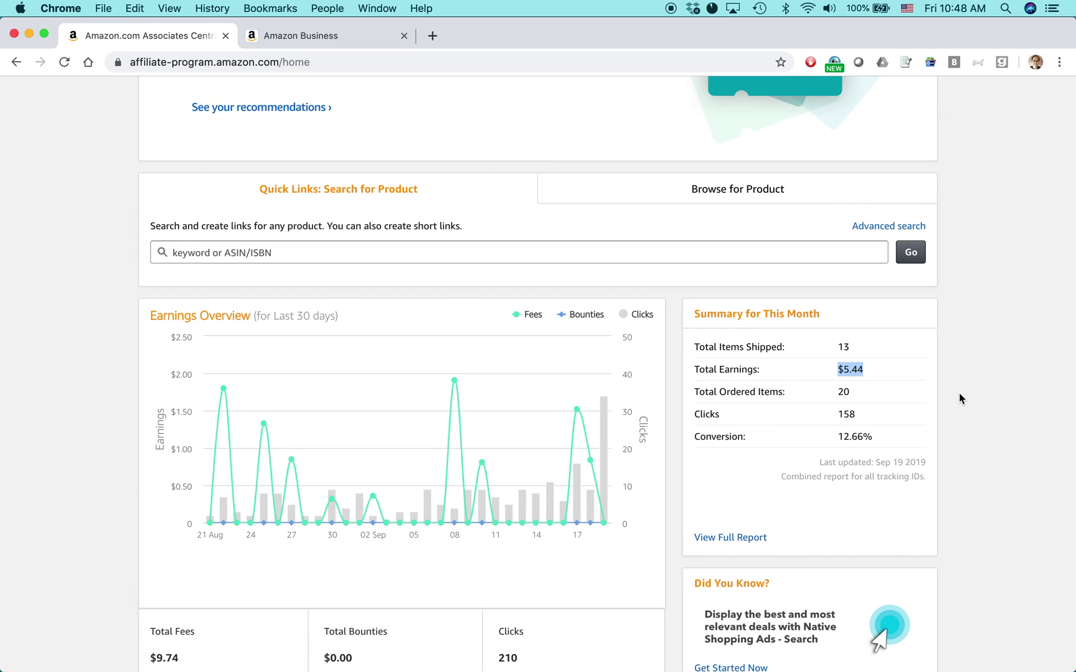
{"action": "scroll", "coordinate": [959, 396], "scroll_direction": "up", "scroll_amount": 8}
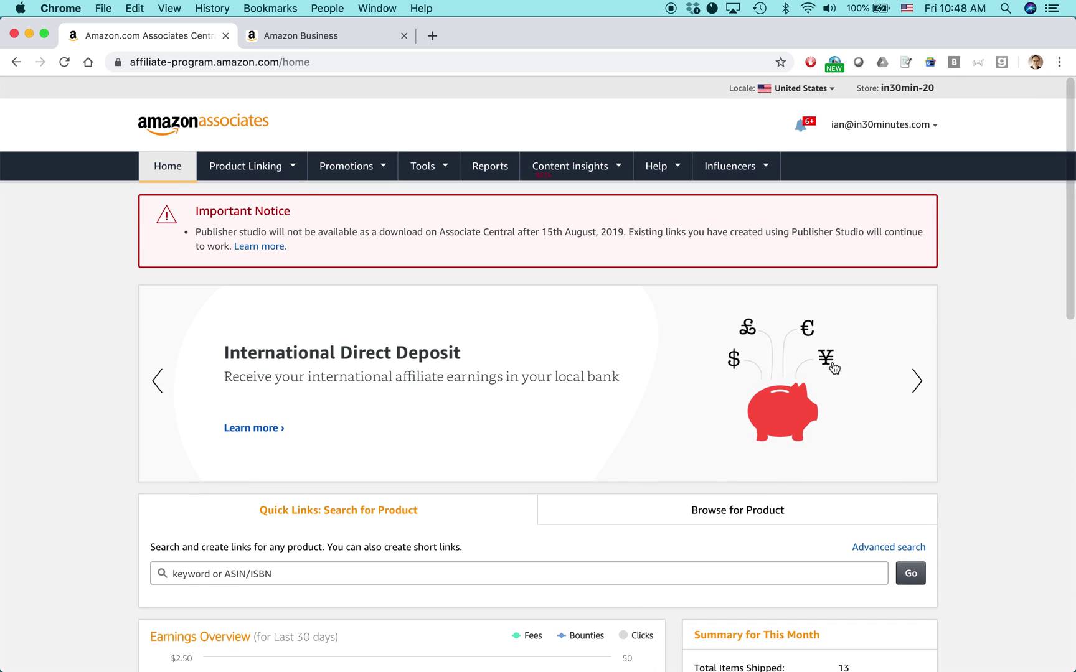
- Go to Product Linking > Link to Any Page to reach the empty Favorite Destinations form
{"action": "left_click", "coordinate": [290, 163]}
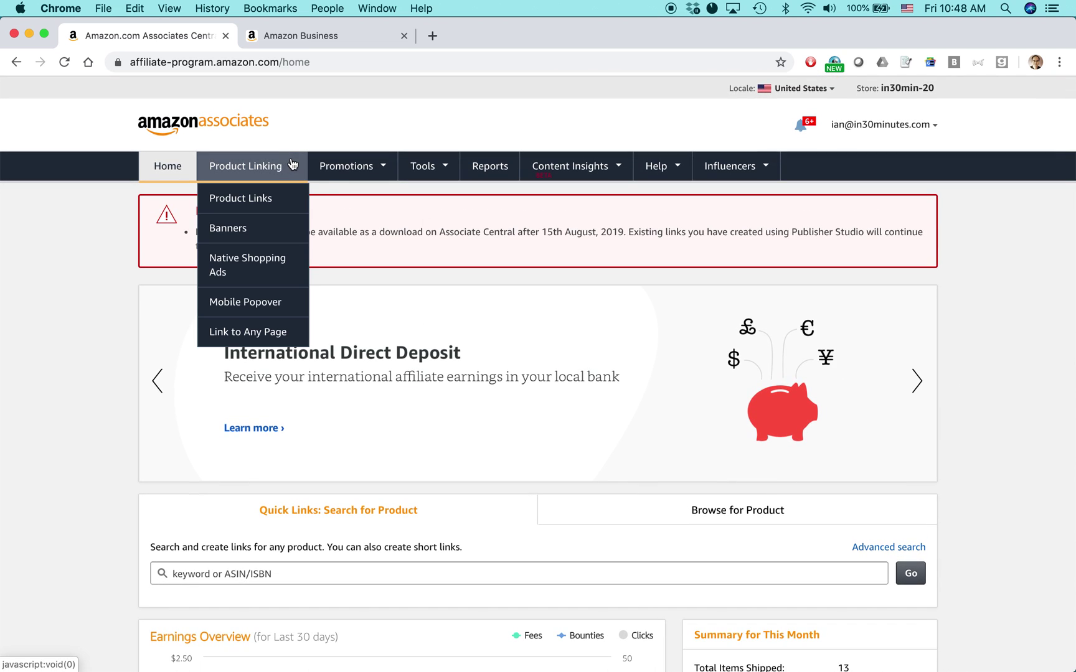
{"action": "left_click", "coordinate": [284, 336]}
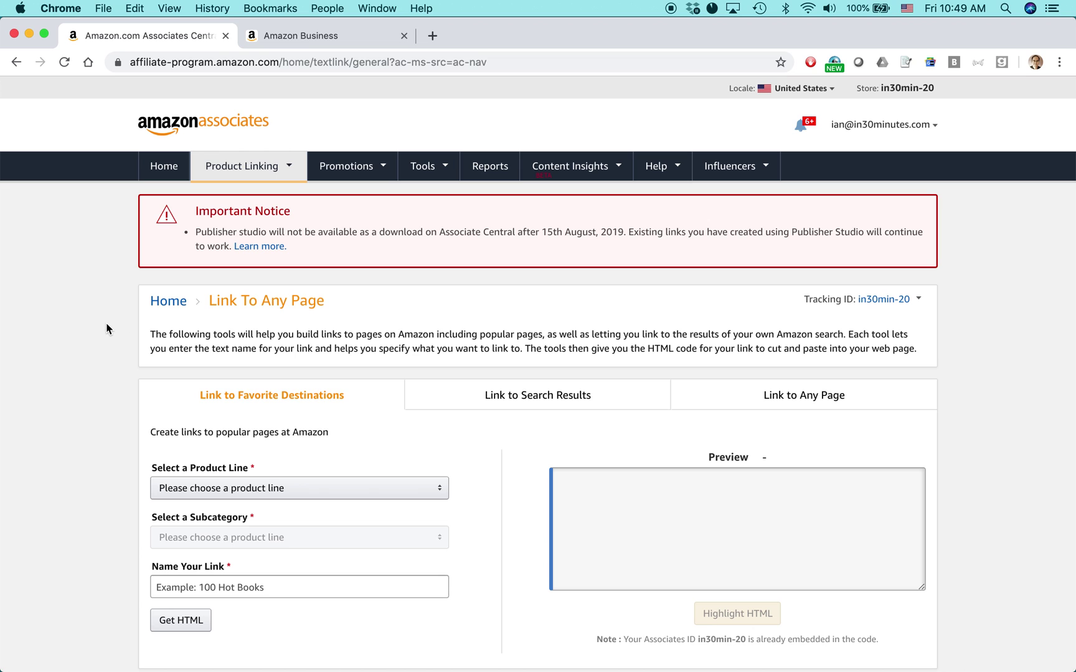
{"action": "scroll", "coordinate": [106, 328], "scroll_direction": "down", "scroll_amount": 3}
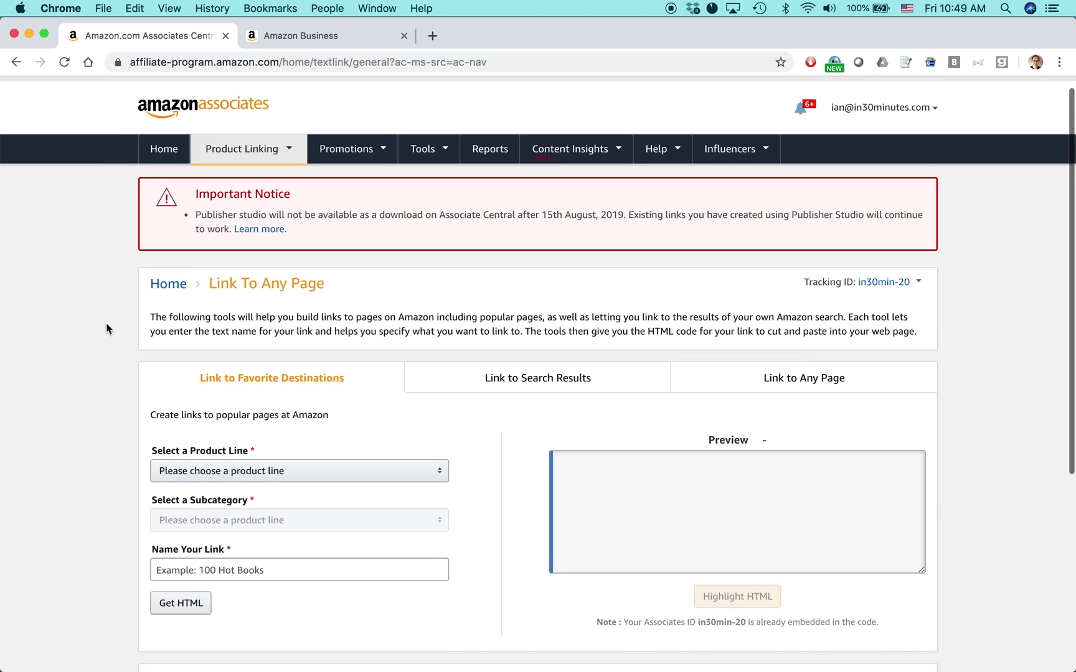
{"action": "scroll", "coordinate": [107, 329], "scroll_direction": "up", "scroll_amount": 2}
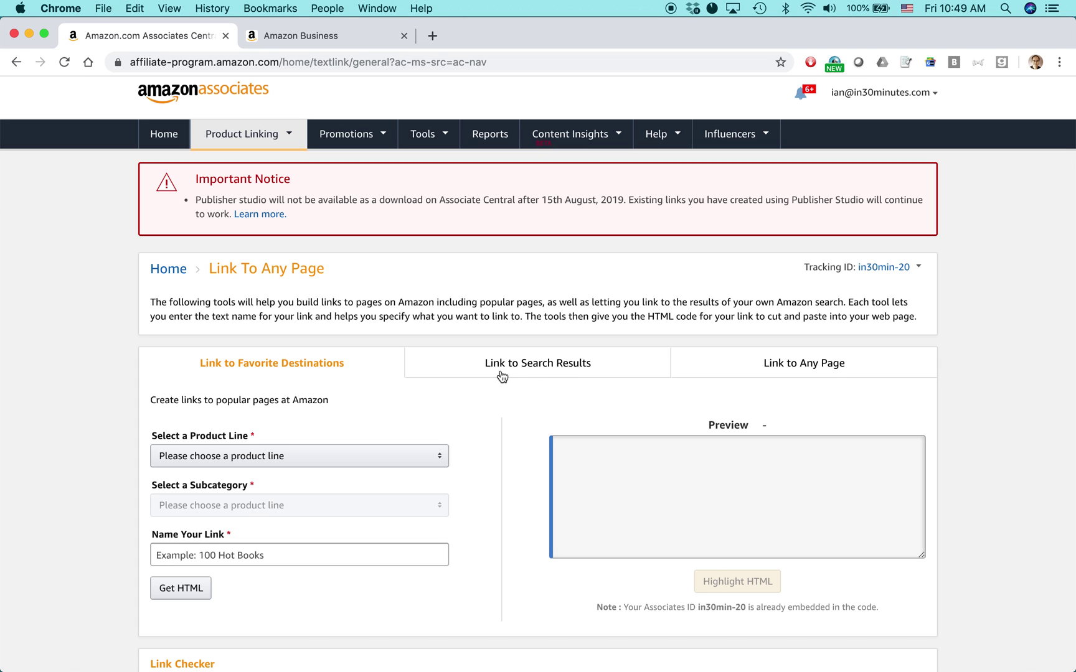
{"action": "mouse_move", "coordinate": [292, 135]}
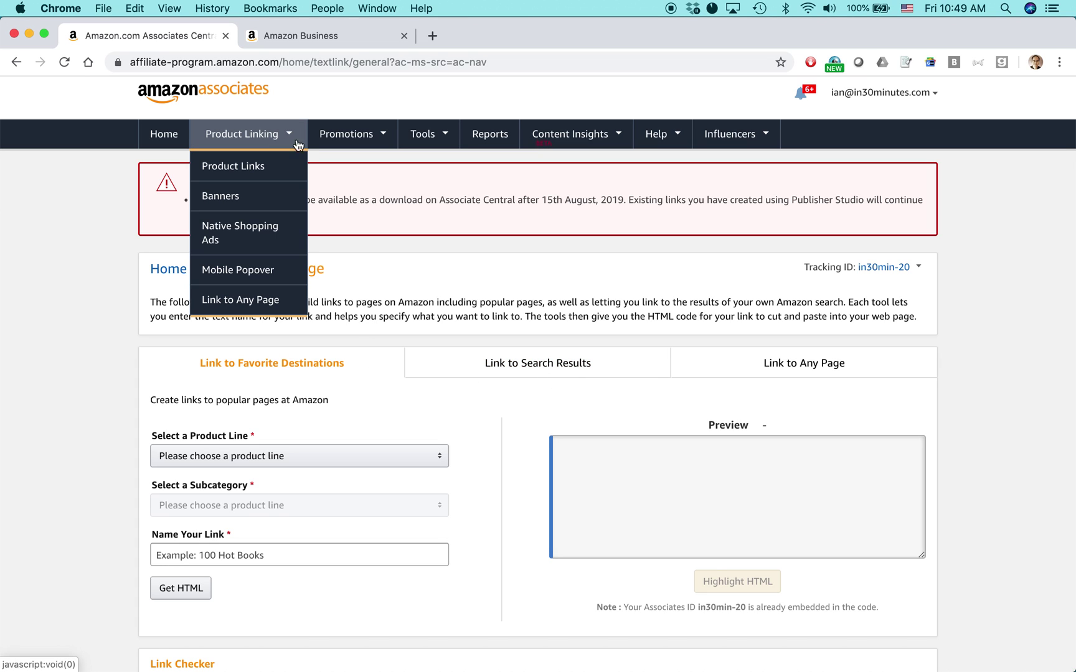
- Create a Cell Phones & Accessories search link for 'samsung galaxy latest model' named 'new samsung phones' and select its HTML
{"action": "left_click", "coordinate": [547, 364]}
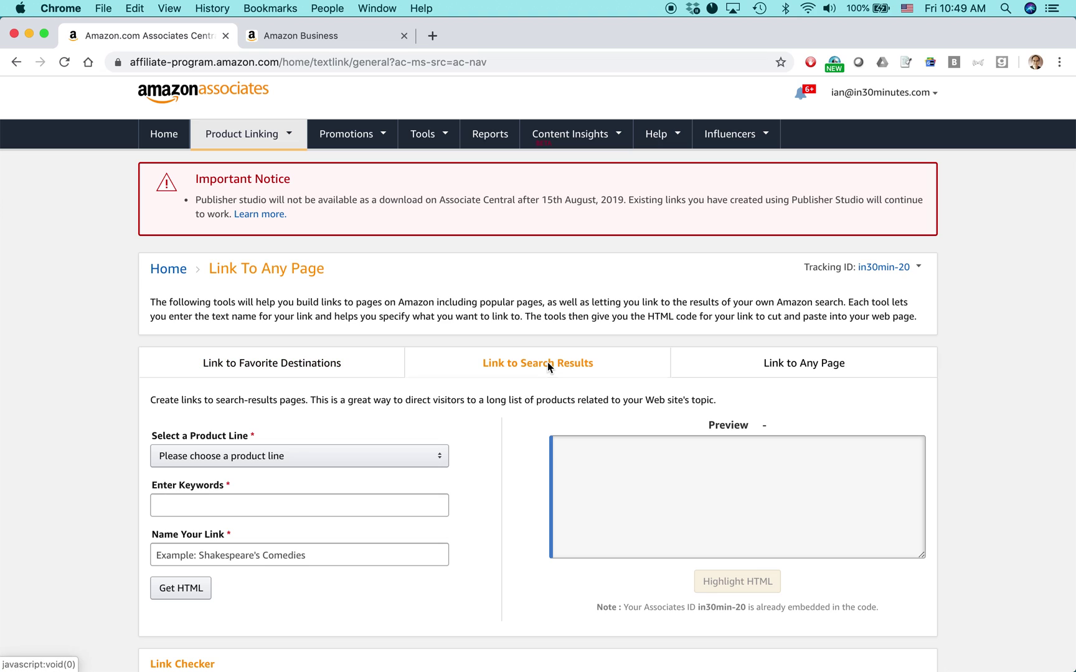
{"action": "left_click", "coordinate": [442, 457]}
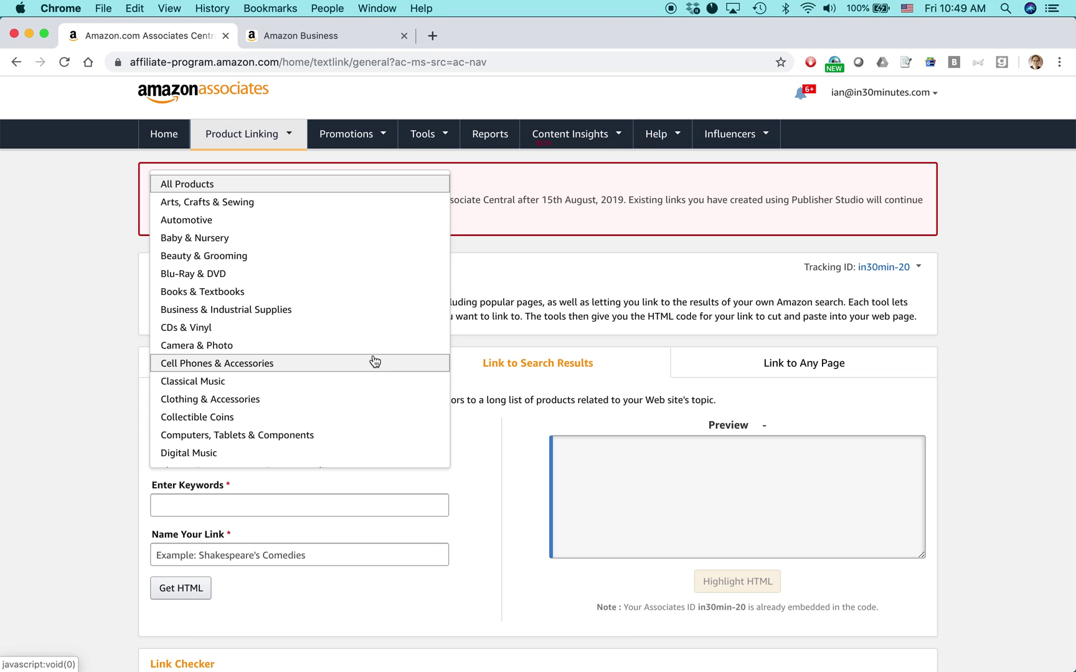
{"action": "left_click", "coordinate": [343, 362]}
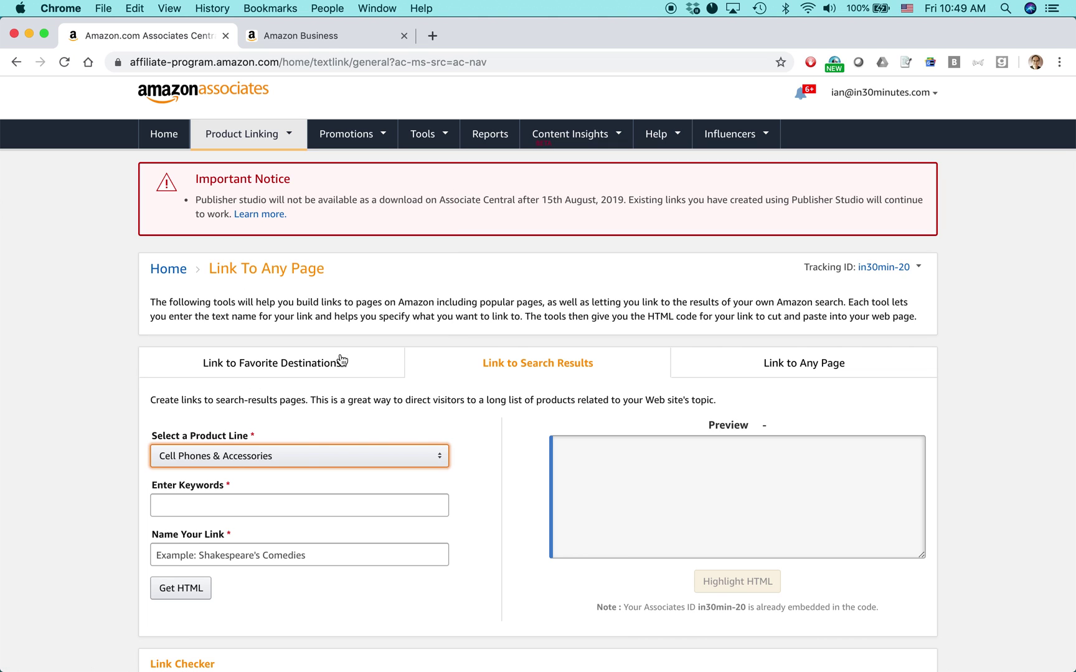
{"action": "left_click", "coordinate": [214, 499]}
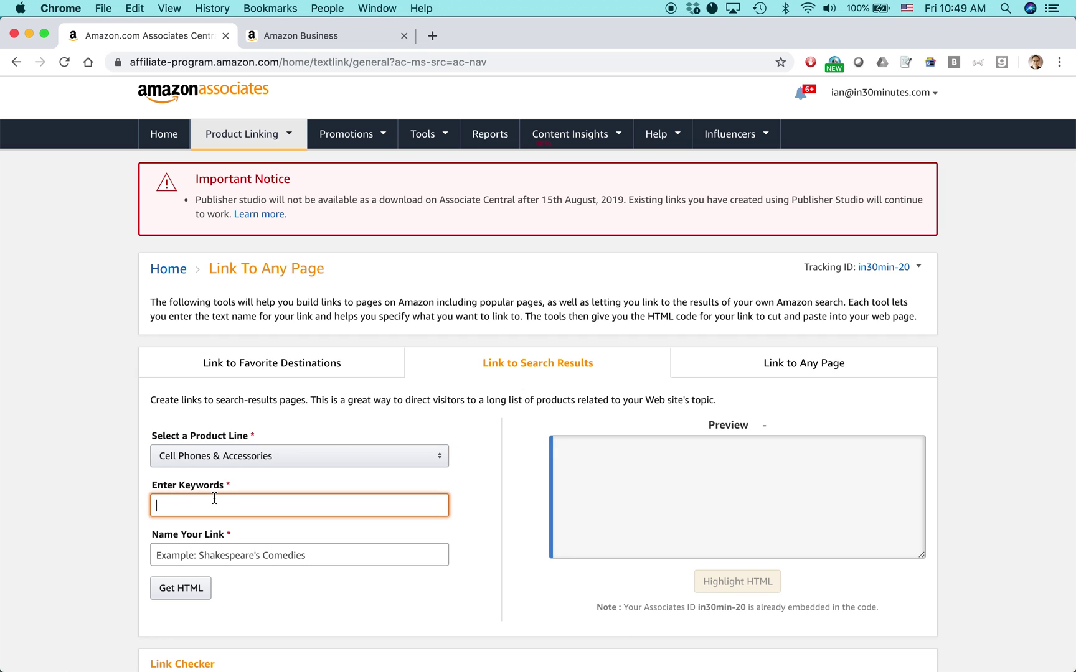
{"action": "type", "text": "samsung galaxy latest model"}
{"action": "left_click", "coordinate": [184, 558]}
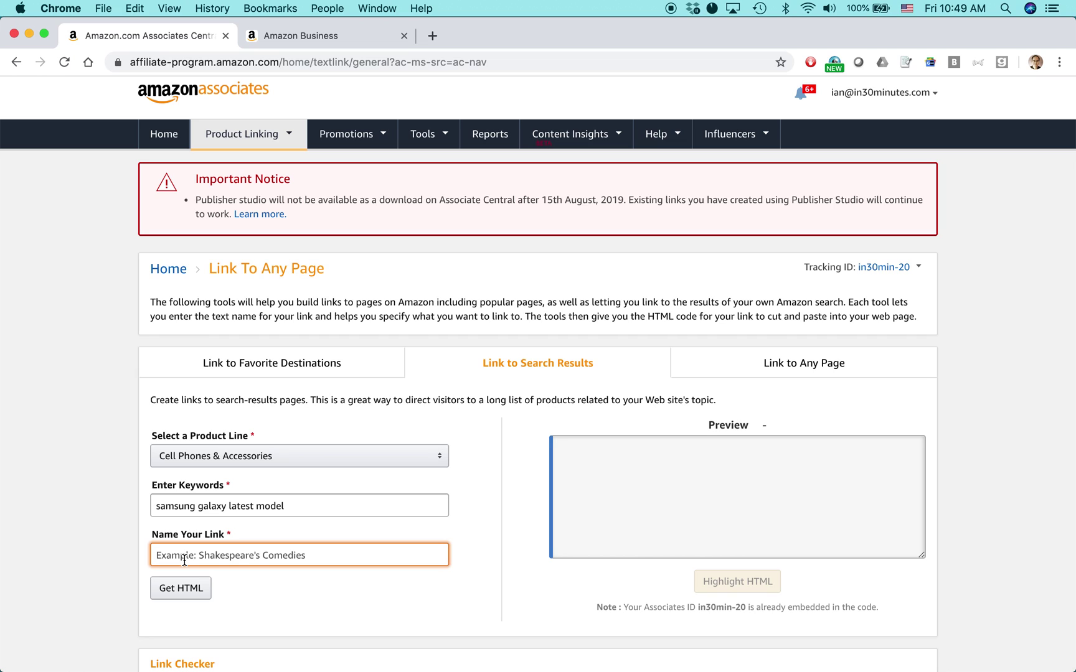
{"action": "type", "text": "new sam"}
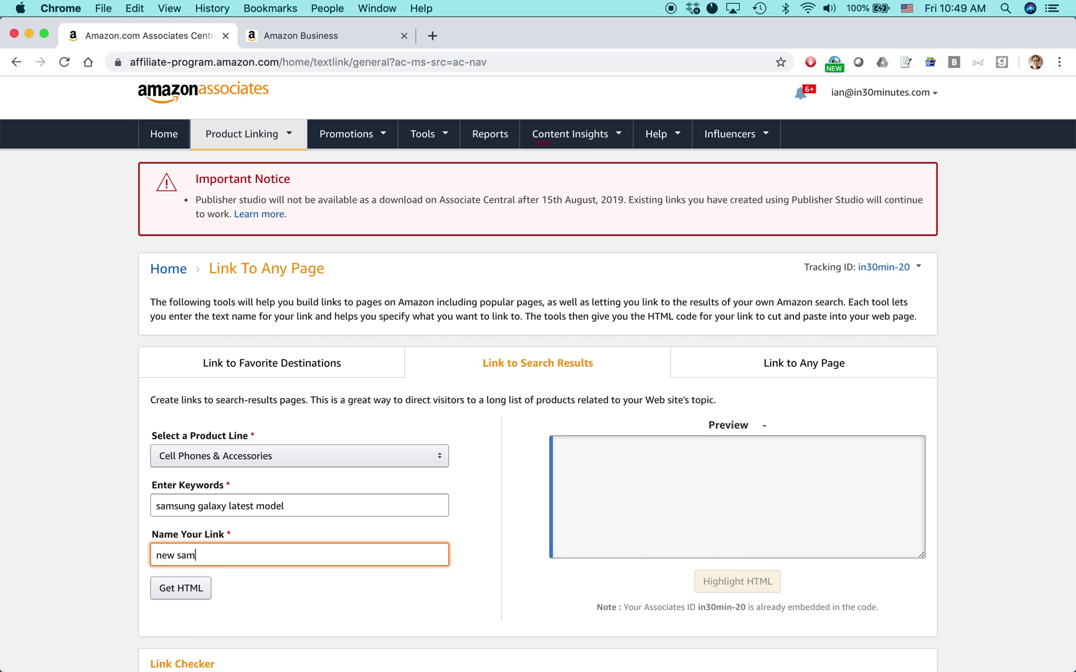
{"action": "type", "text": "sung phone"}
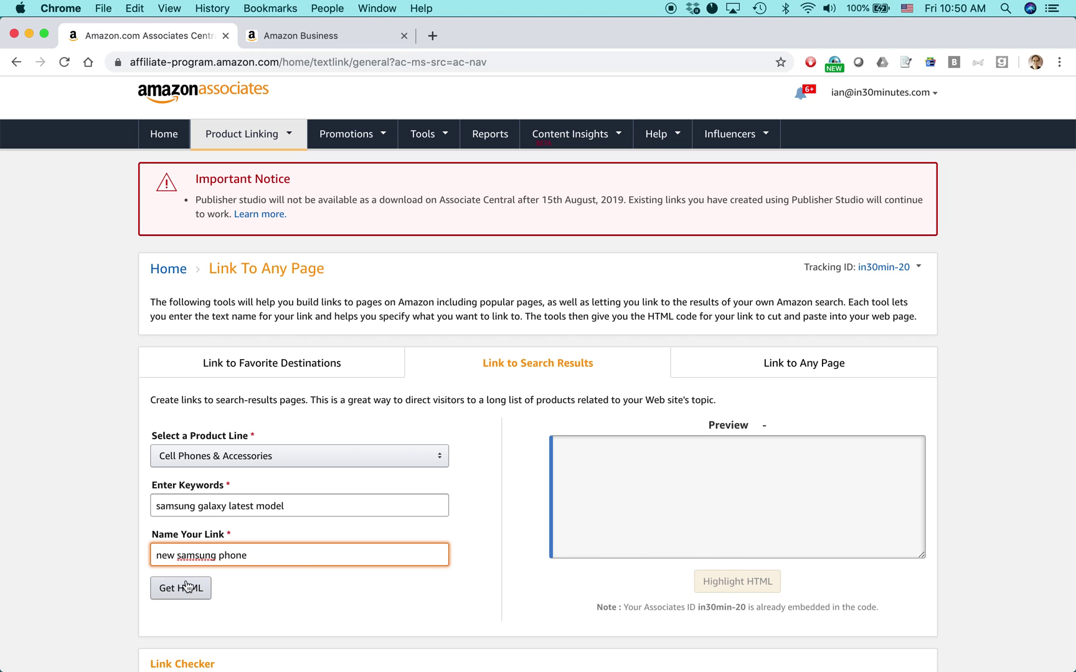
{"action": "type", "text": "s"}
{"action": "left_click", "coordinate": [188, 589]}
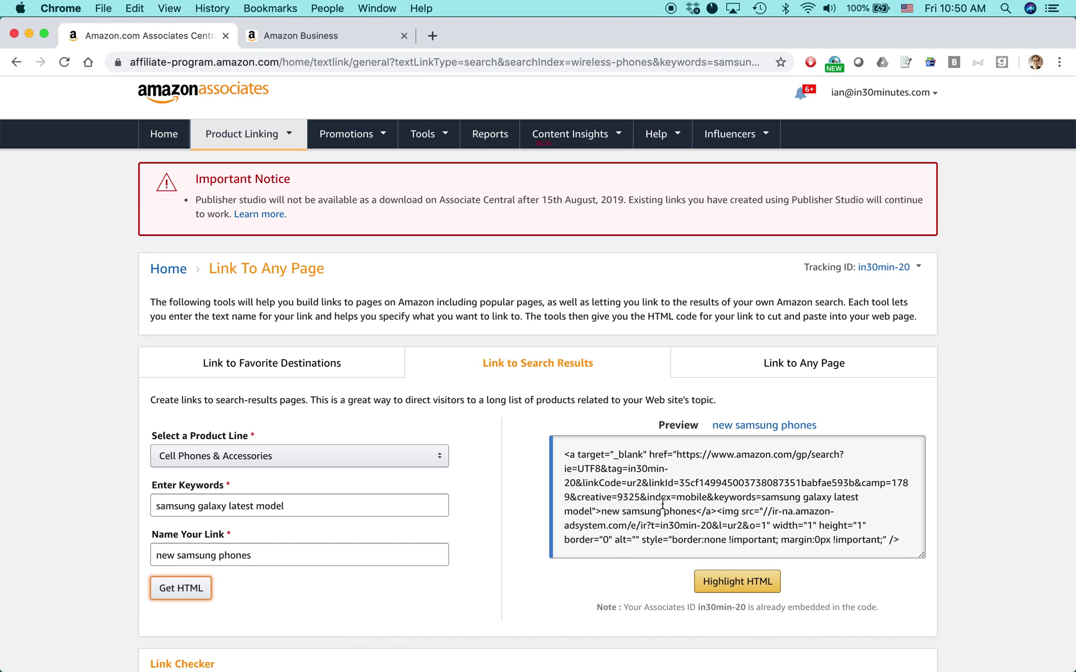
{"action": "left_click", "coordinate": [701, 498]}
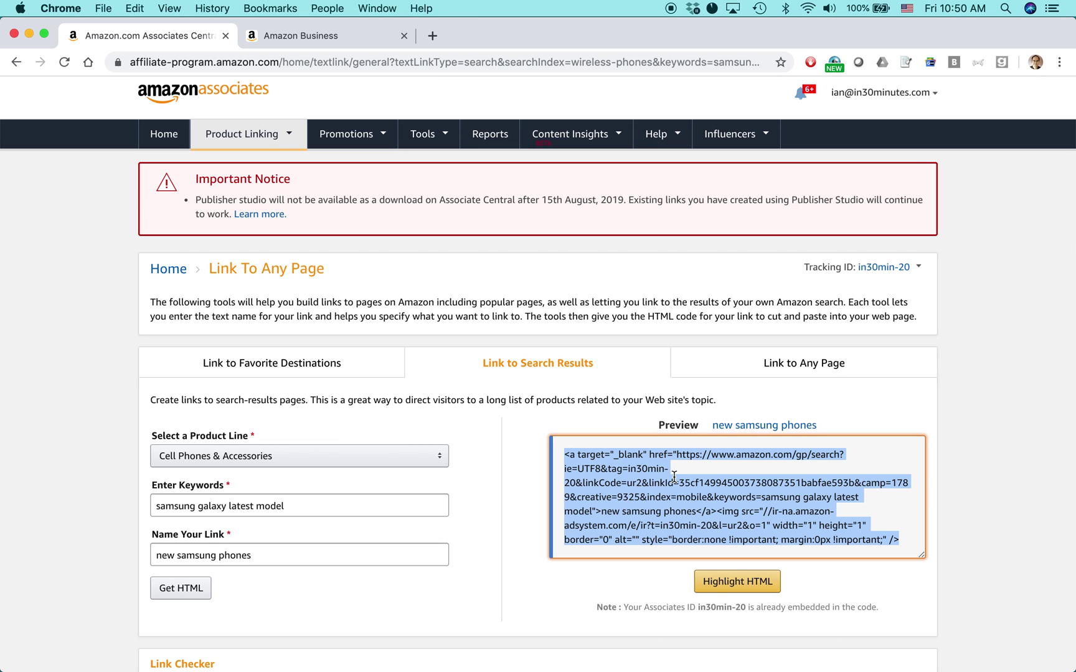
- Switch to the Link to Any Page form, focus its URL field, then go to the Amazon Business tab
{"action": "scroll", "coordinate": [476, 469], "scroll_direction": "down", "scroll_amount": 5}
{"action": "scroll", "coordinate": [477, 471], "scroll_direction": "up", "scroll_amount": 4}
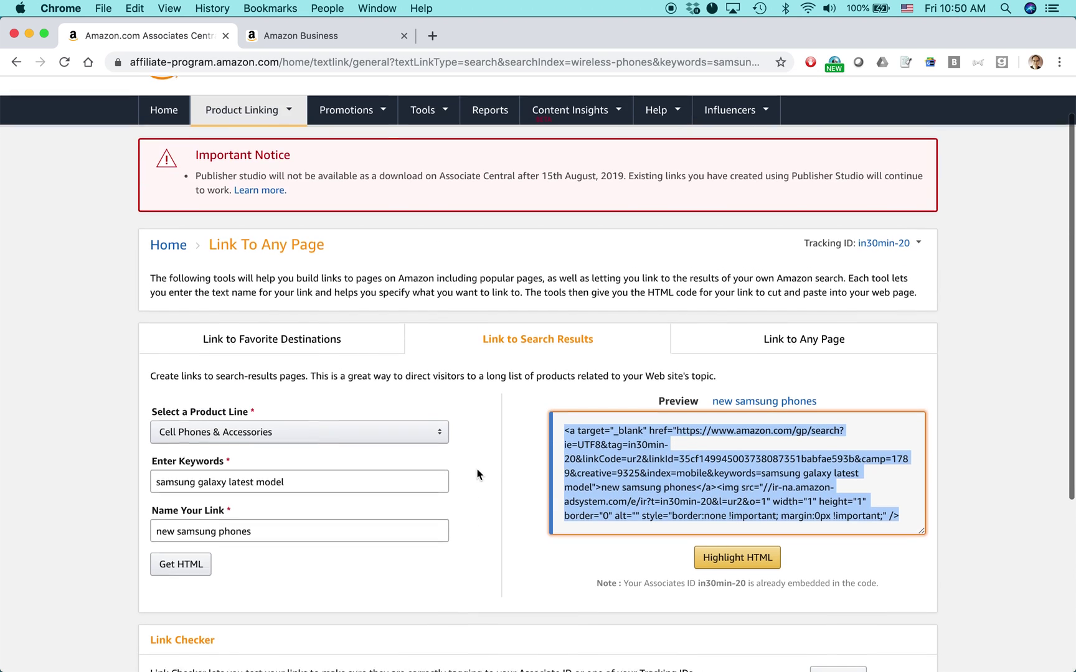
{"action": "left_click", "coordinate": [782, 346]}
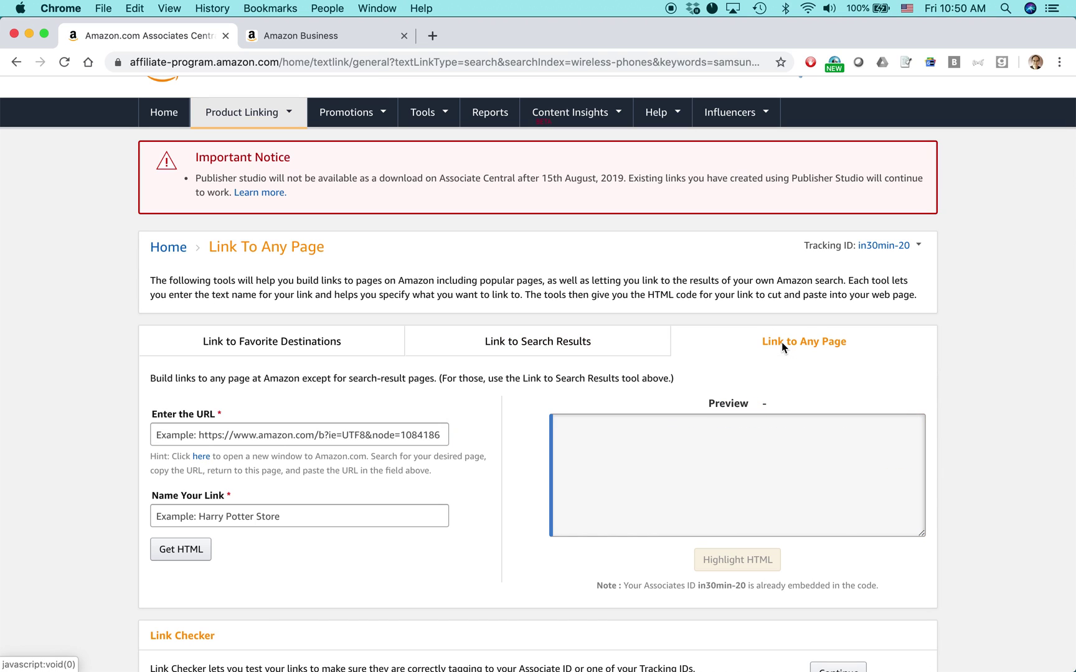
{"action": "left_click", "coordinate": [303, 431]}
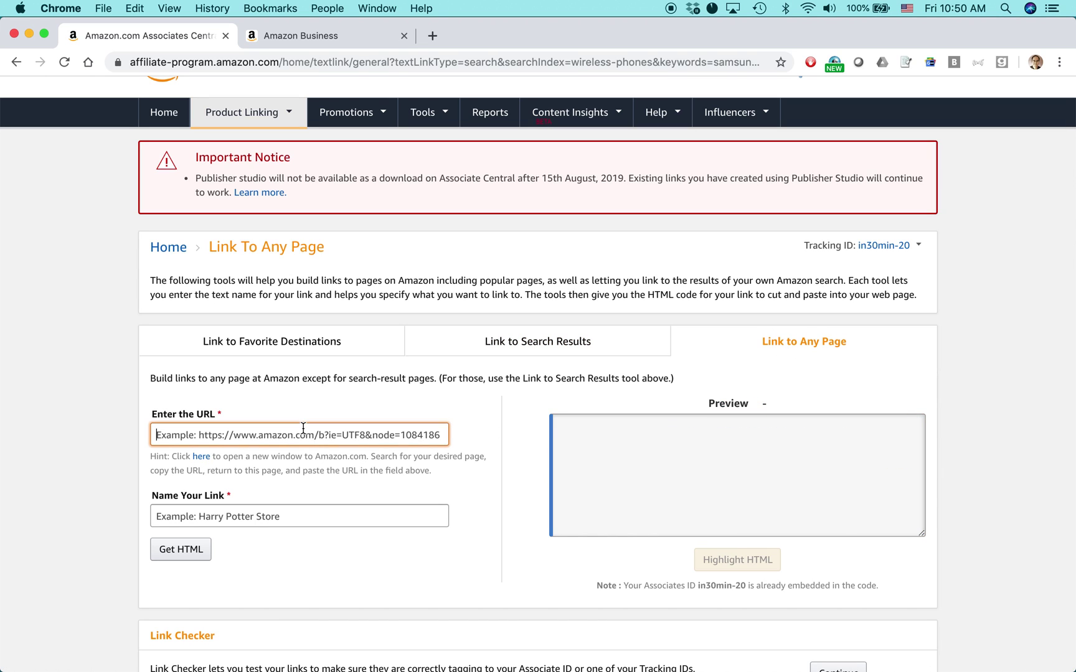
{"action": "left_click", "coordinate": [313, 39]}
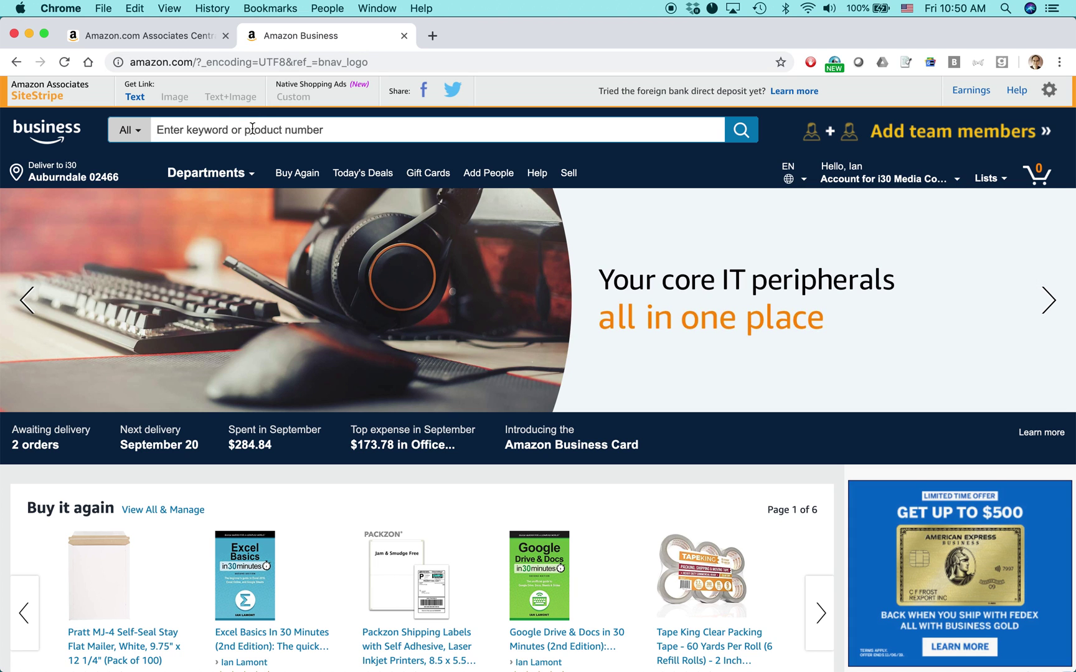
- Search Amazon Business for 'latest samsung phone' and copy the results page's URL
{"action": "type", "text": "lates"}
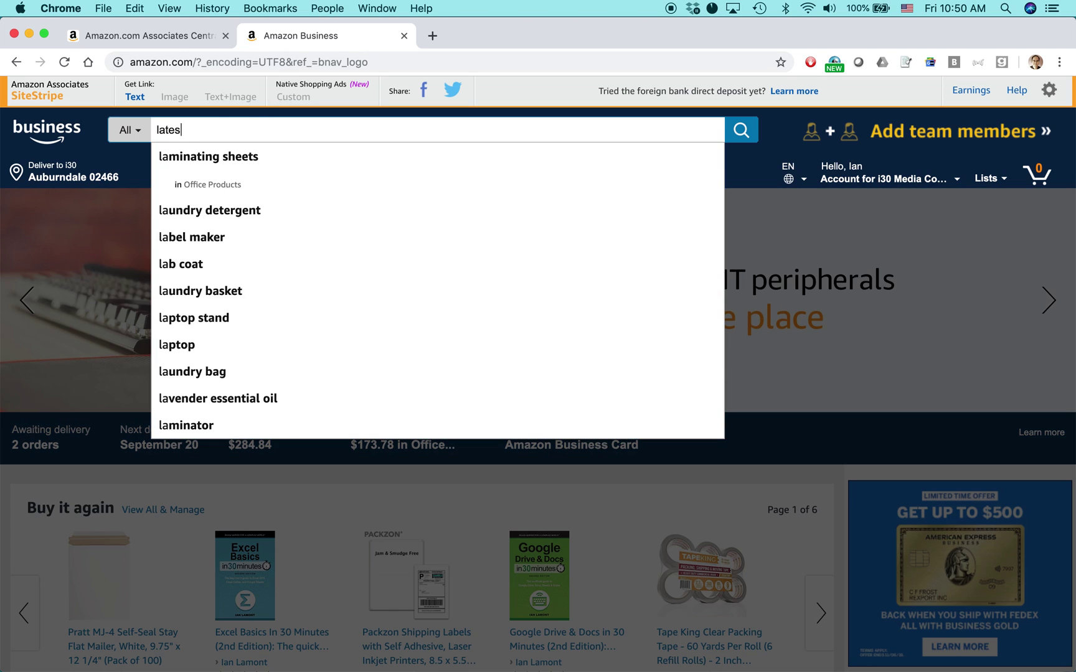
{"action": "type", "text": "t samsung phone"}
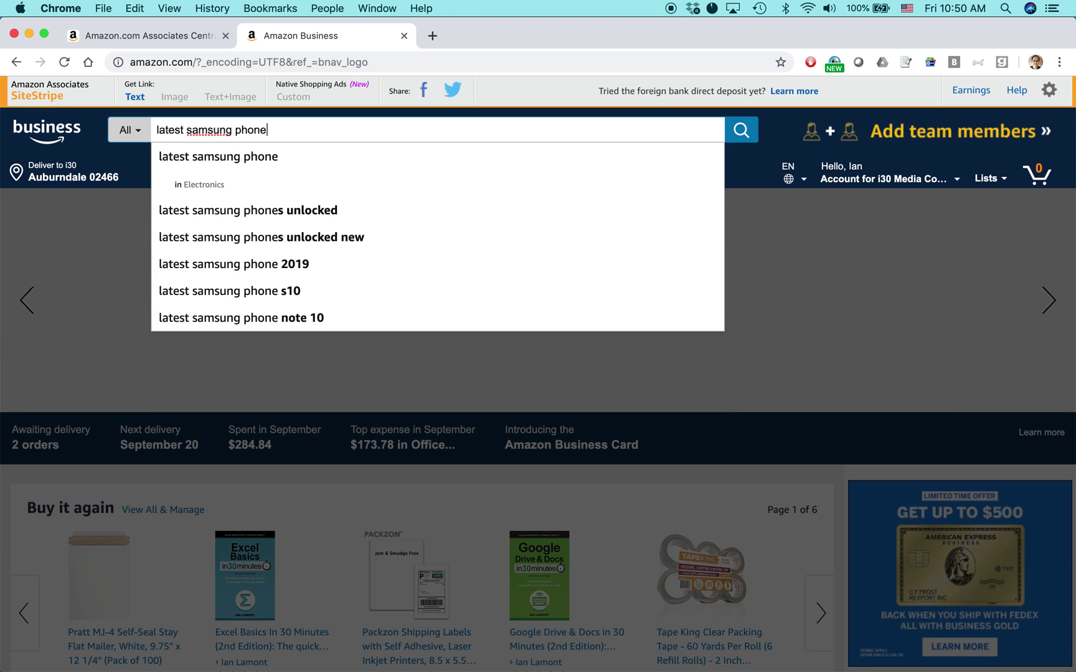
{"action": "key", "text": "Return"}
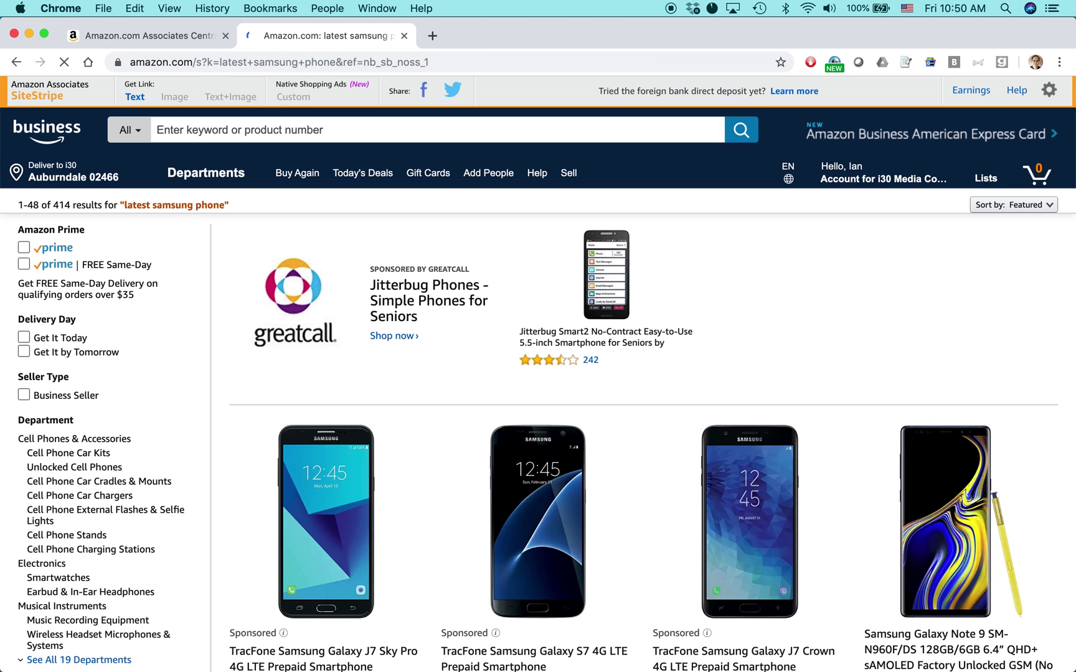
{"action": "scroll", "coordinate": [718, 337], "scroll_direction": "down", "scroll_amount": 2}
{"action": "scroll", "coordinate": [717, 337], "scroll_direction": "down", "scroll_amount": 8}
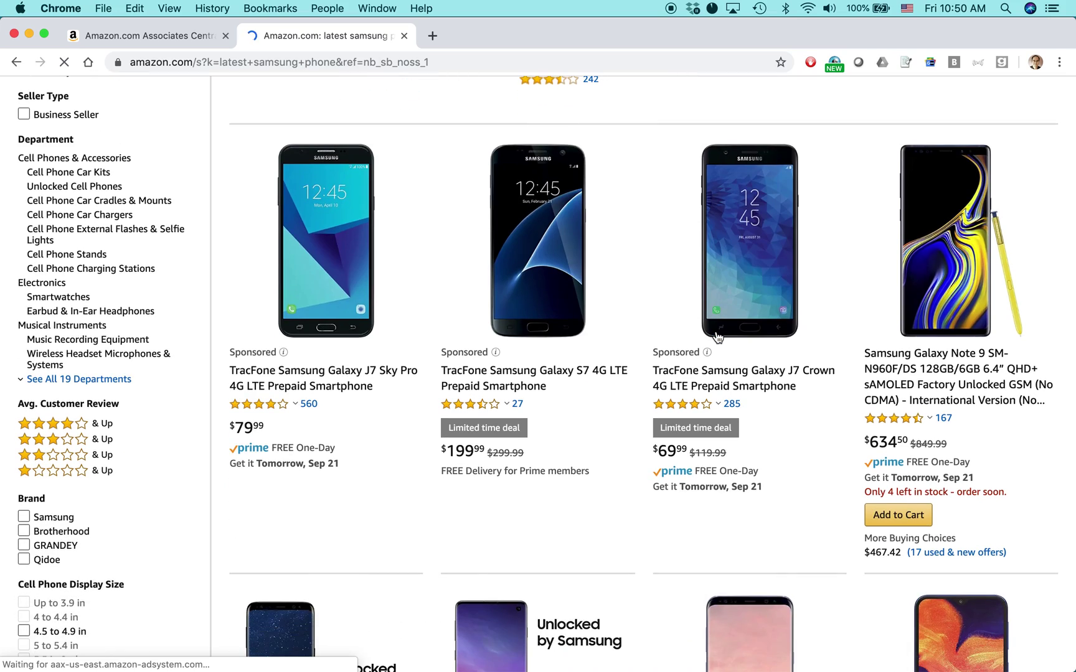
{"action": "scroll", "coordinate": [718, 337], "scroll_direction": "up", "scroll_amount": 3}
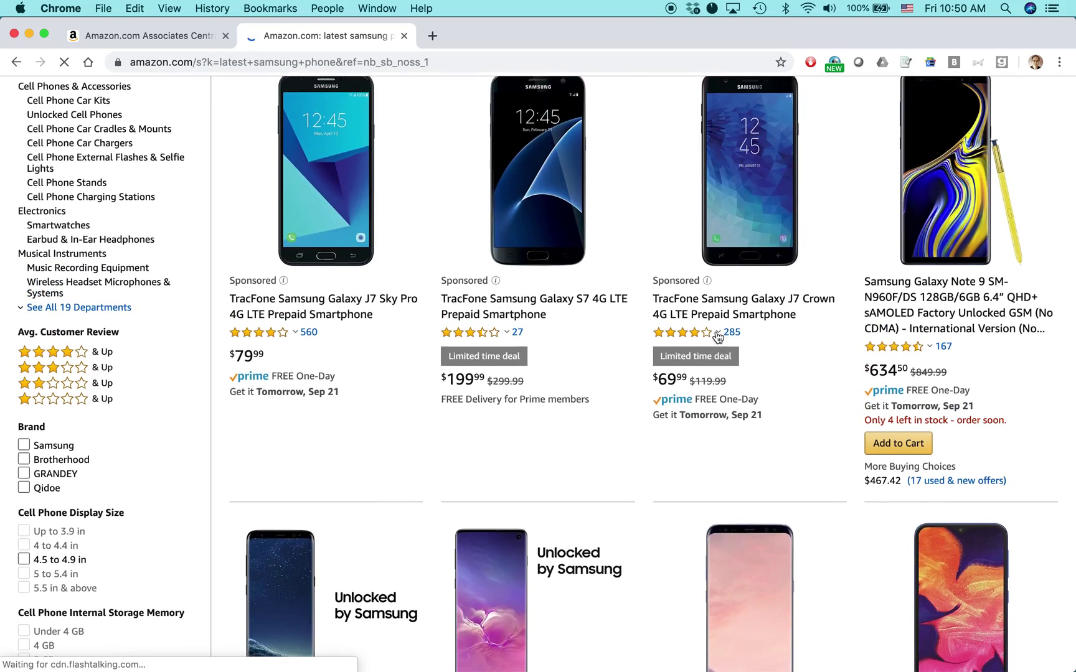
{"action": "scroll", "coordinate": [717, 337], "scroll_direction": "down", "scroll_amount": 6}
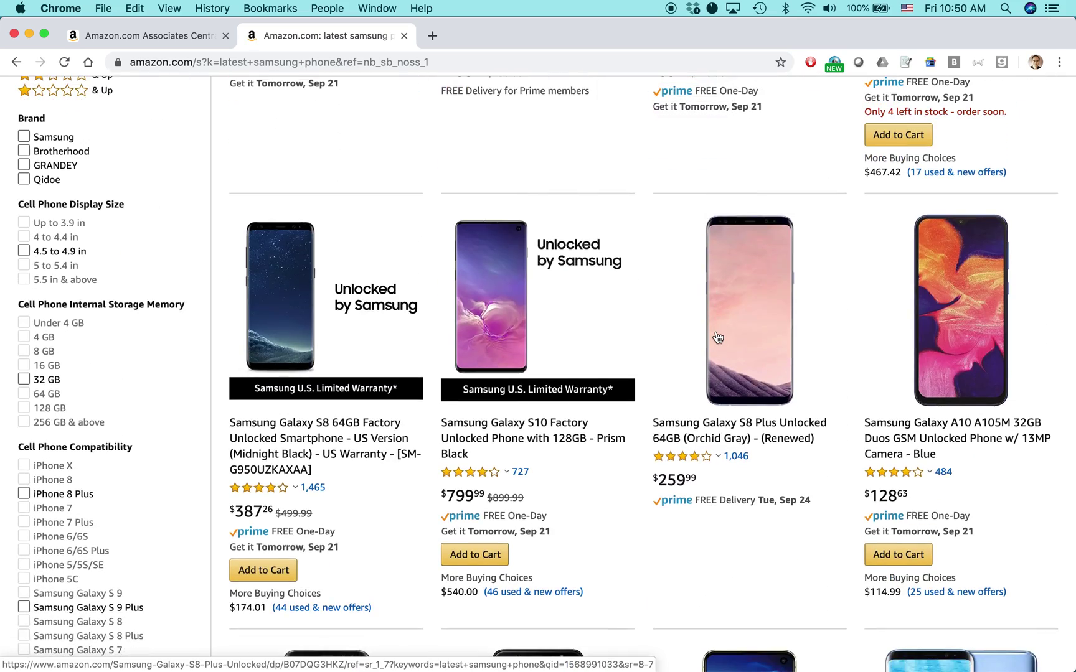
{"action": "scroll", "coordinate": [718, 337], "scroll_direction": "down", "scroll_amount": 6}
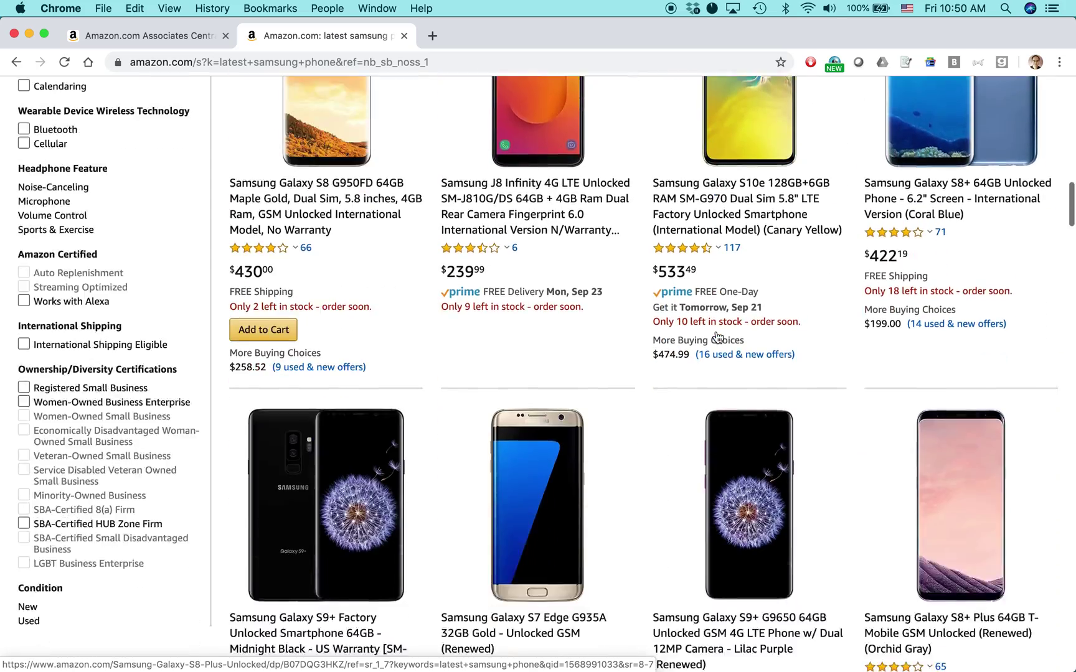
{"action": "scroll", "coordinate": [716, 336], "scroll_direction": "up", "scroll_amount": 15}
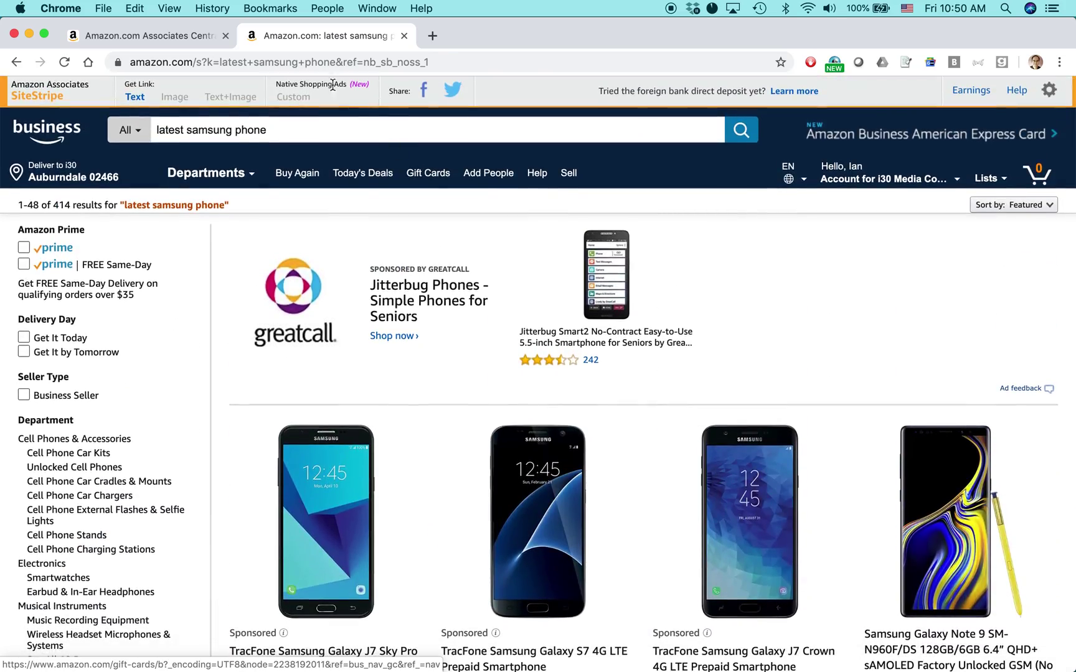
{"action": "left_click", "coordinate": [309, 65]}
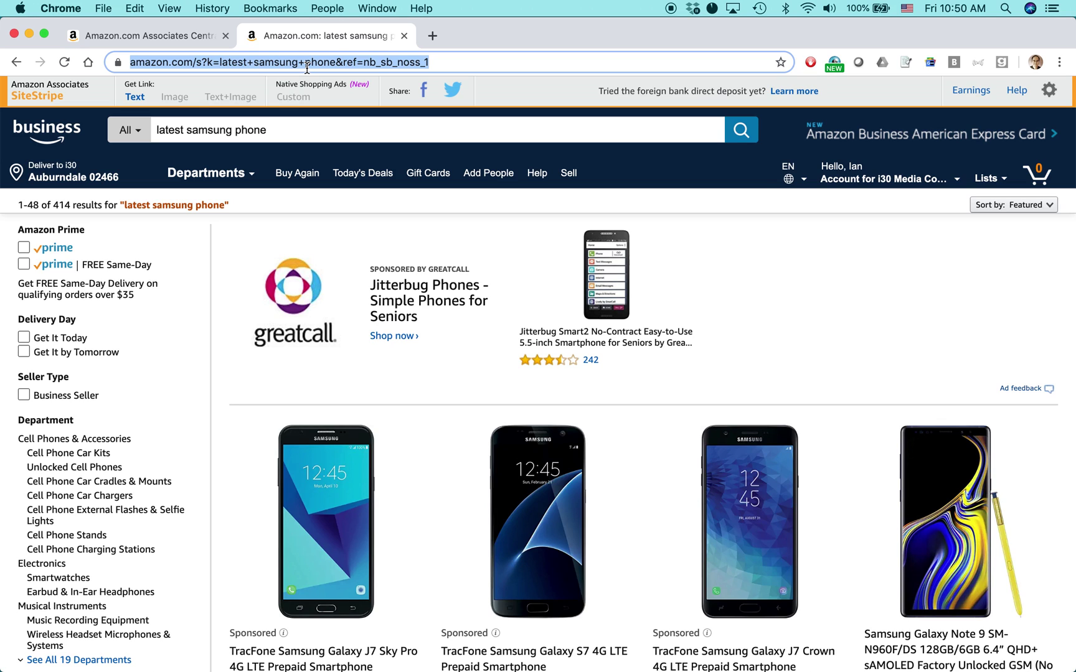
{"action": "key", "text": "super+c"}
- Paste the results URL into Link to Any Page, name it 'Newest Samsung phones', and get the HTML
{"action": "left_click", "coordinate": [156, 35]}
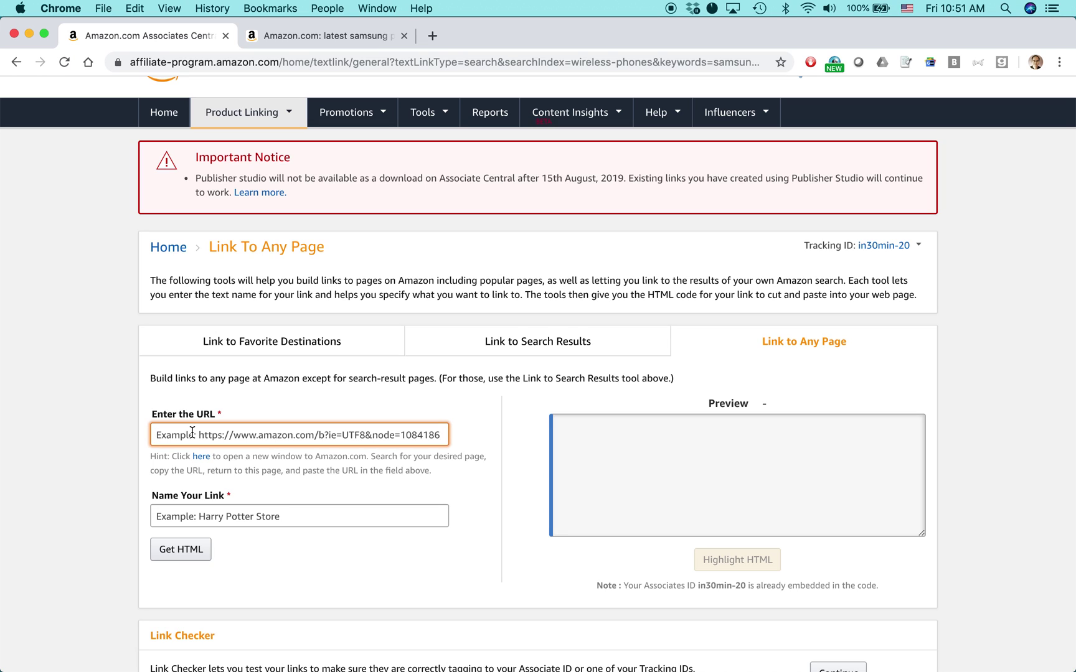
{"action": "left_click", "coordinate": [134, 8]}
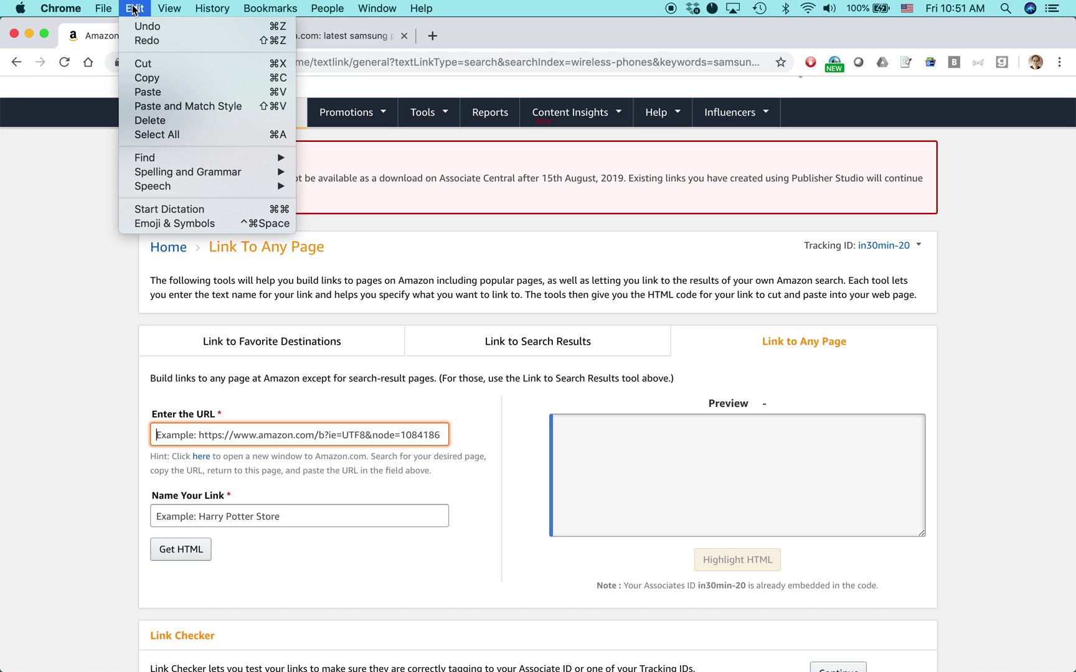
{"action": "left_click", "coordinate": [178, 94]}
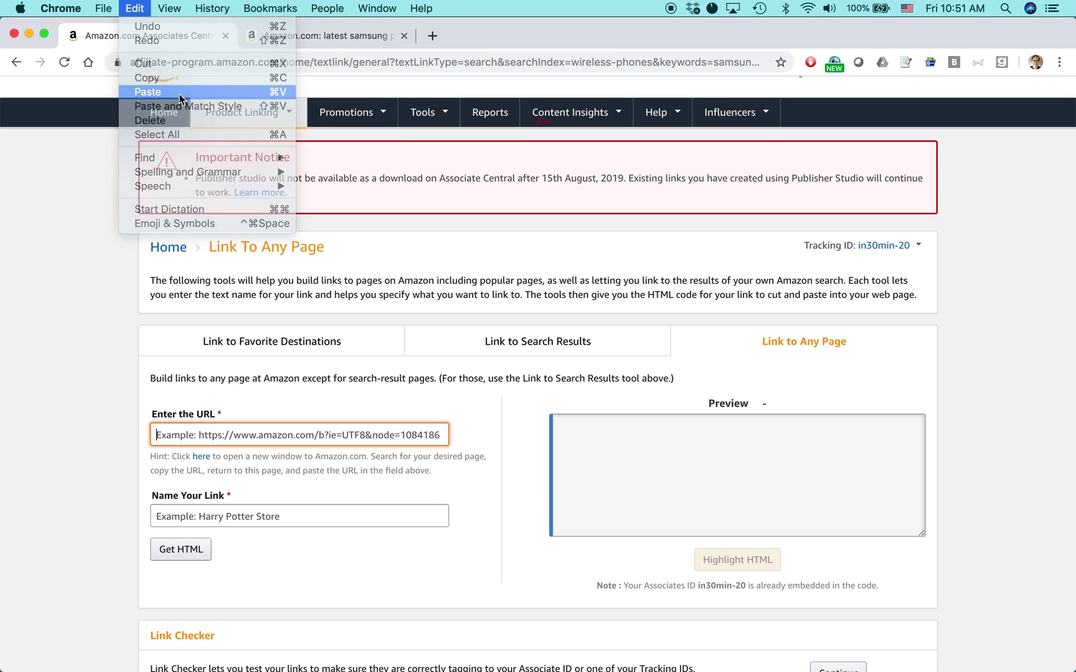
{"action": "triple_click", "coordinate": [243, 436]}
{"action": "left_click", "coordinate": [249, 516]}
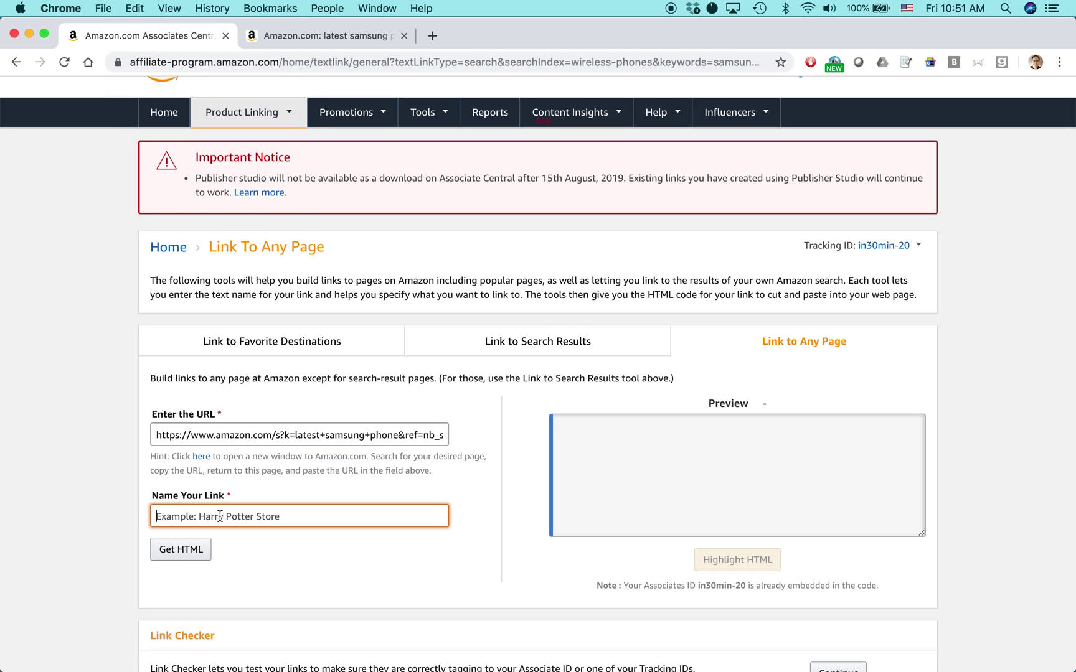
{"action": "type", "text": "Newest "}
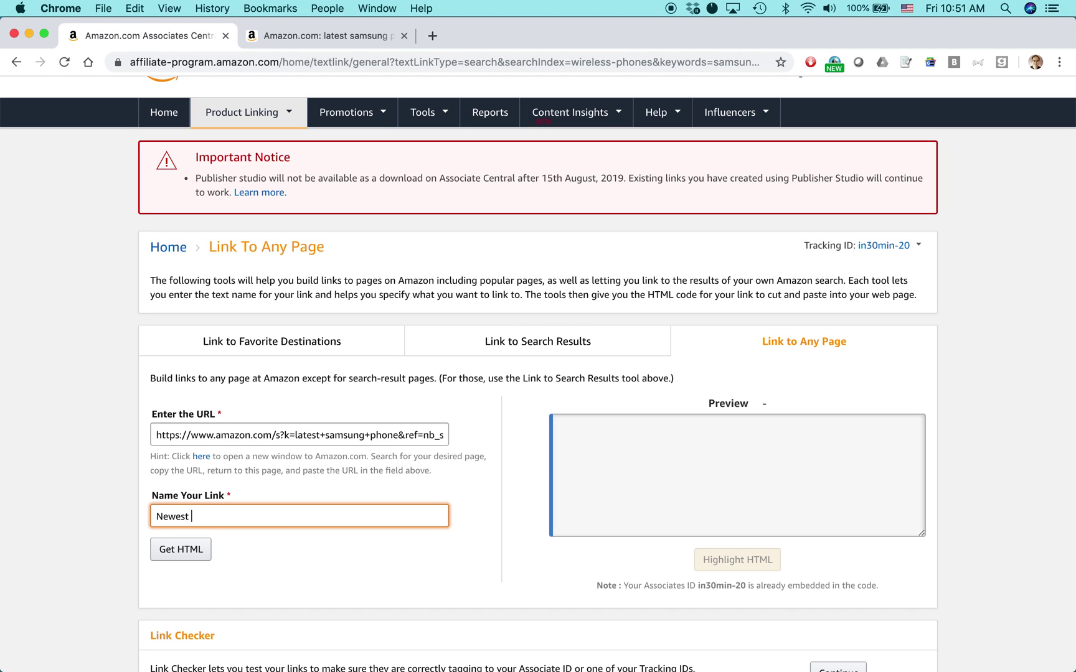
{"action": "type", "text": "Samsung phones"}
{"action": "left_click", "coordinate": [197, 556]}
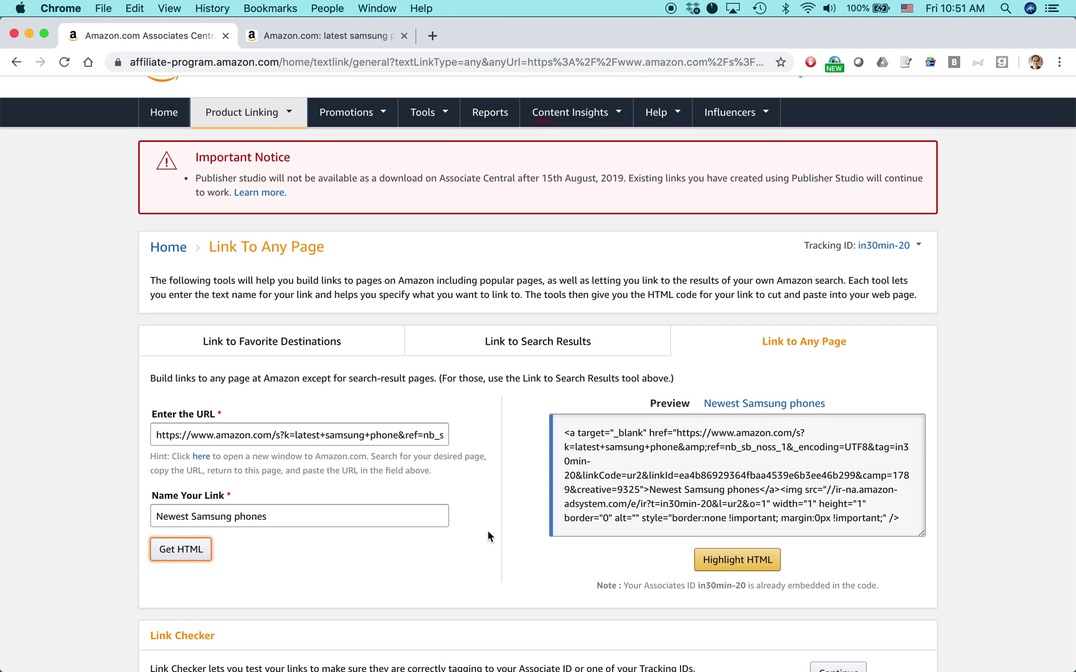
{"action": "scroll", "coordinate": [491, 534], "scroll_direction": "down", "scroll_amount": 2}
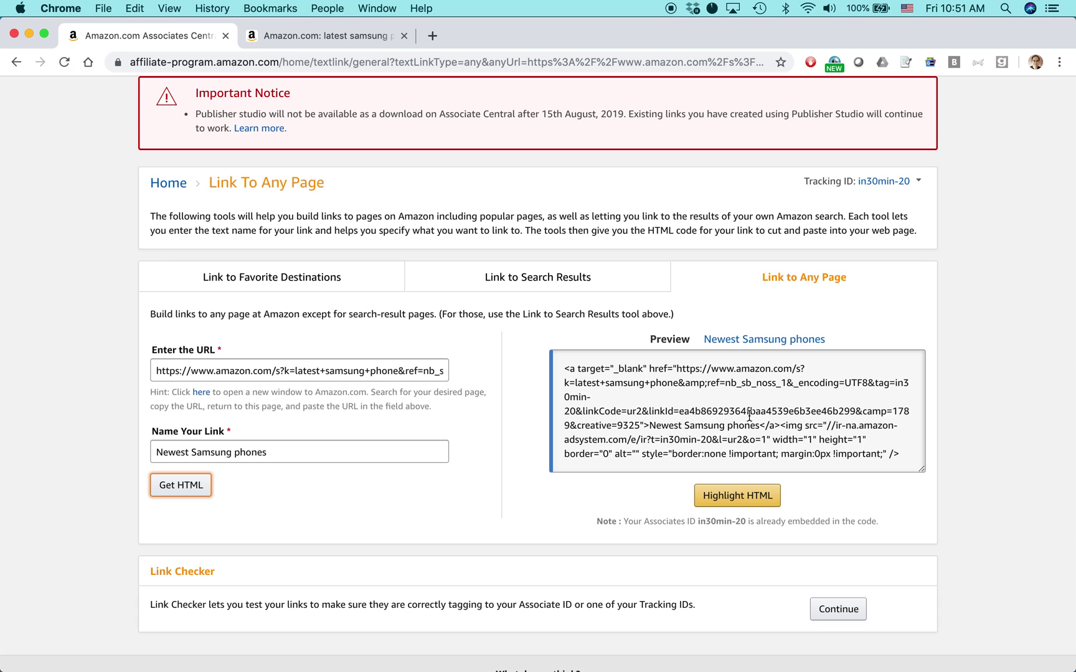
{"action": "scroll", "coordinate": [749, 416], "scroll_direction": "up", "scroll_amount": 4}
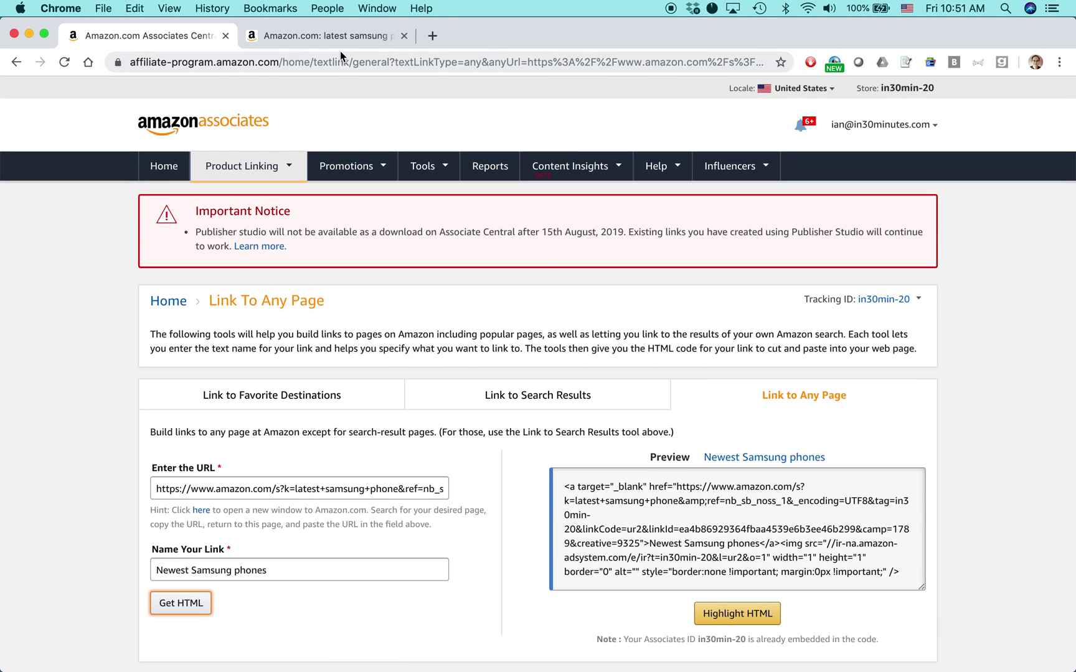
{"action": "left_click", "coordinate": [323, 36]}
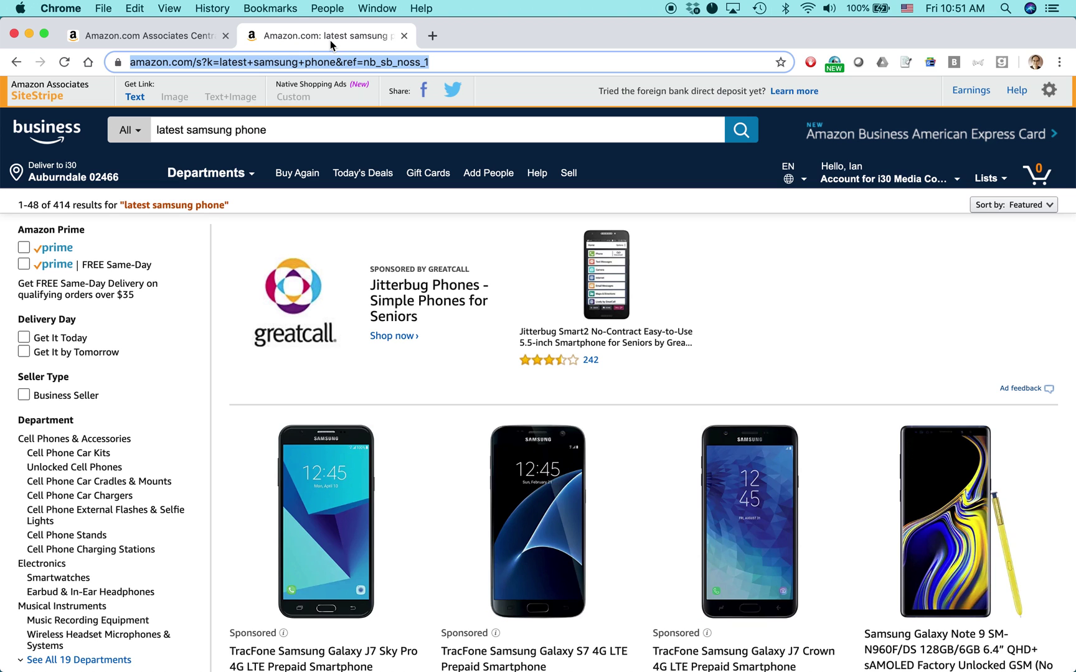
- Generate a short amzn.to link with SiteStripe's Text link maker and copy it
{"action": "left_click", "coordinate": [139, 102]}
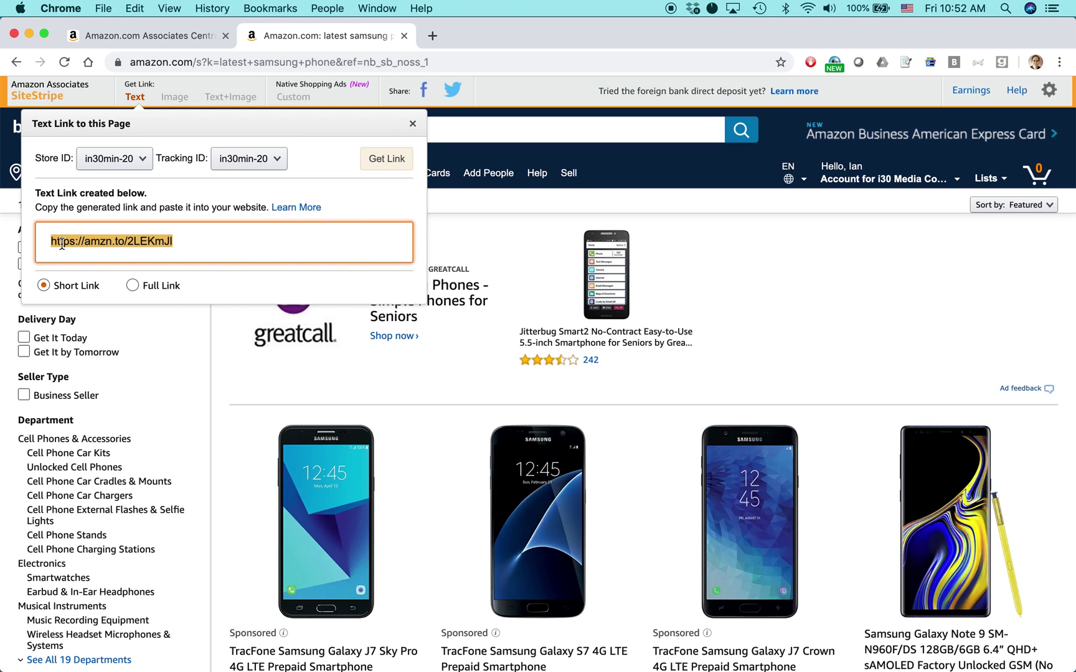
{"action": "left_click", "coordinate": [132, 285]}
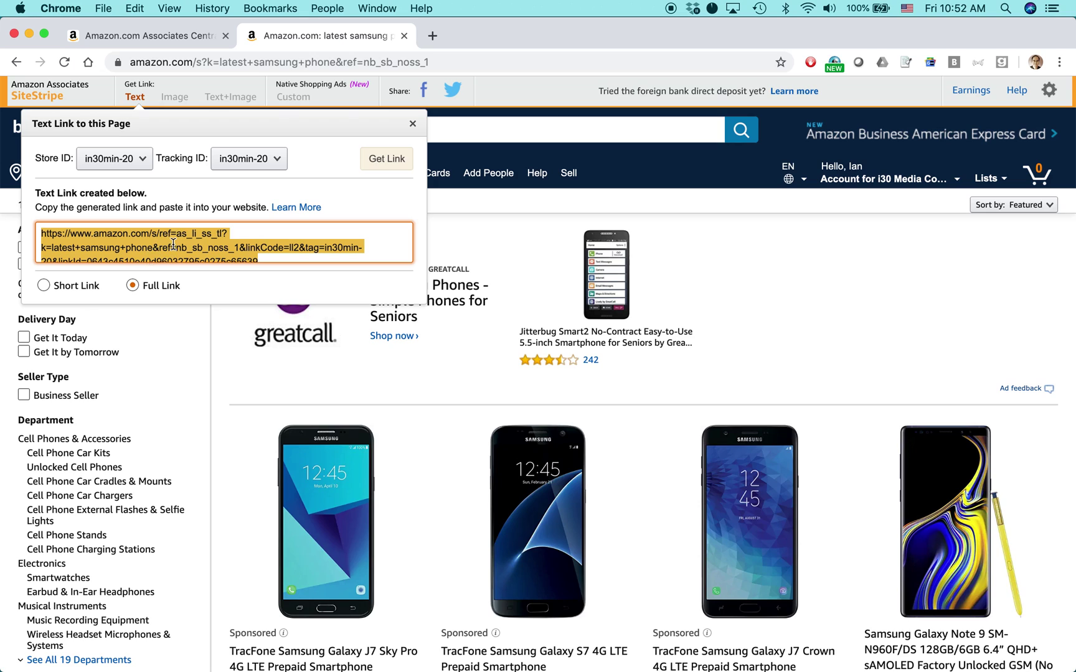
{"action": "left_click", "coordinate": [43, 284]}
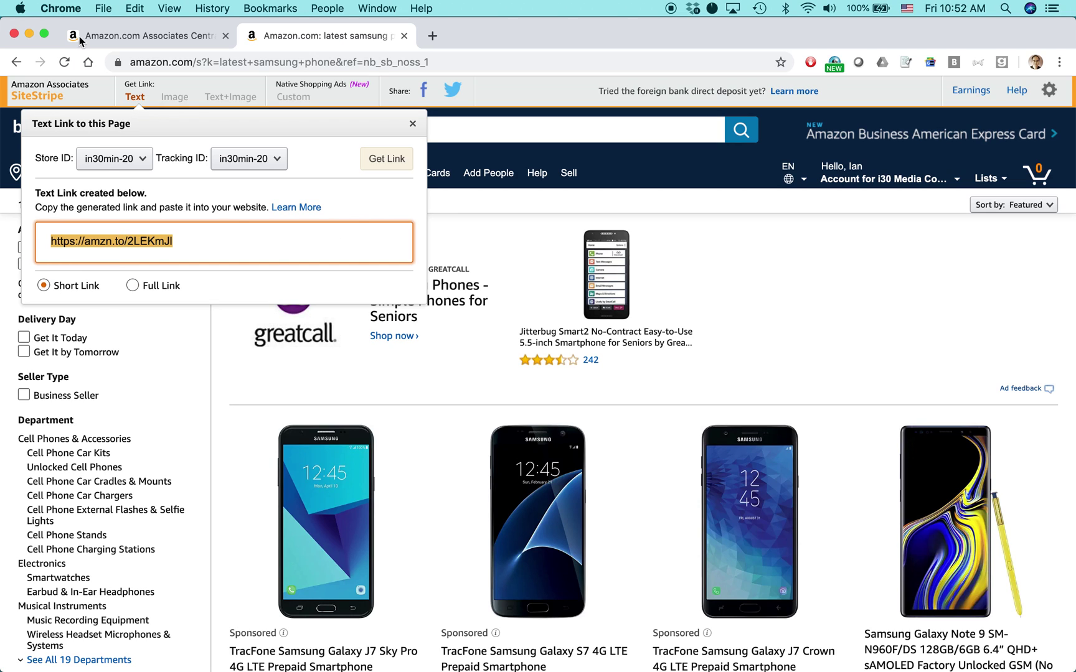
{"action": "left_click", "coordinate": [134, 8]}
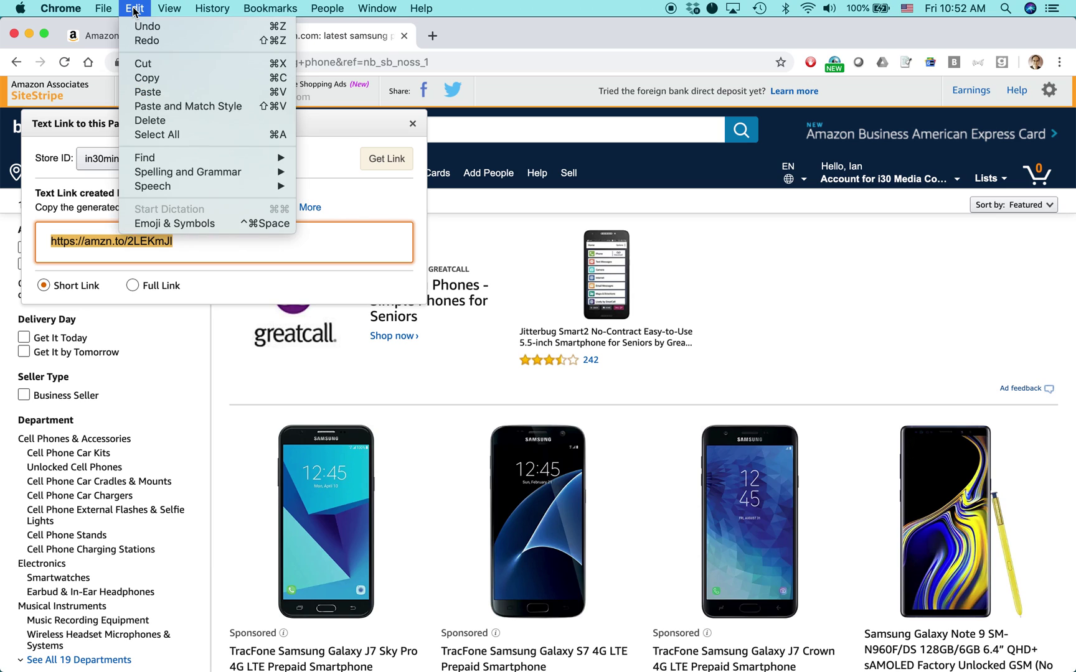
{"action": "left_click", "coordinate": [148, 78]}
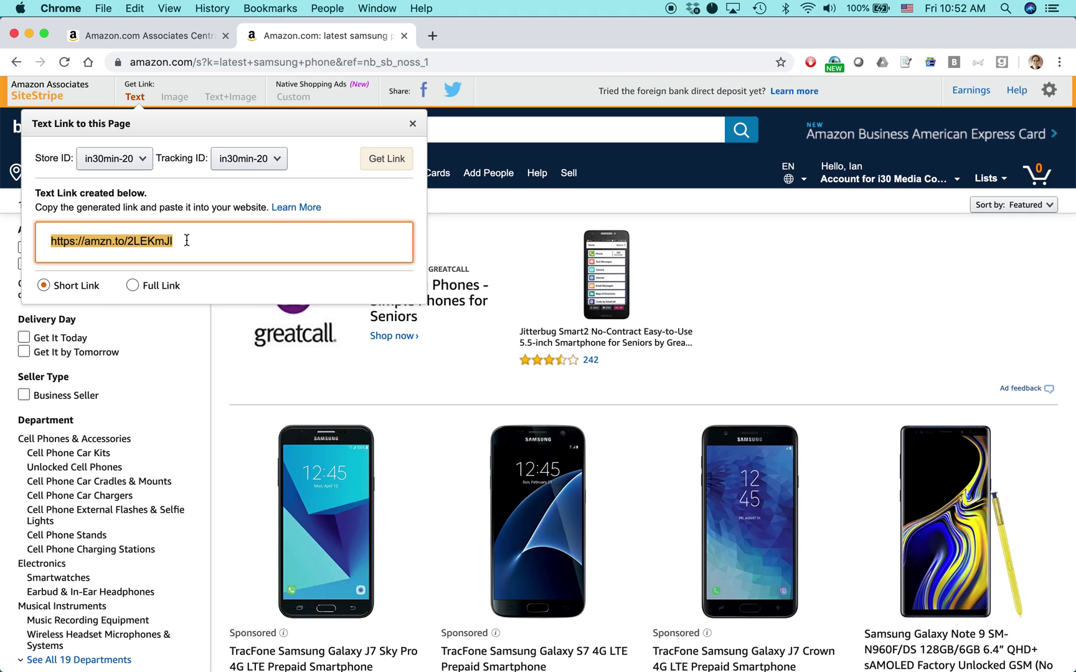
{"action": "key", "text": "super+Tab"}
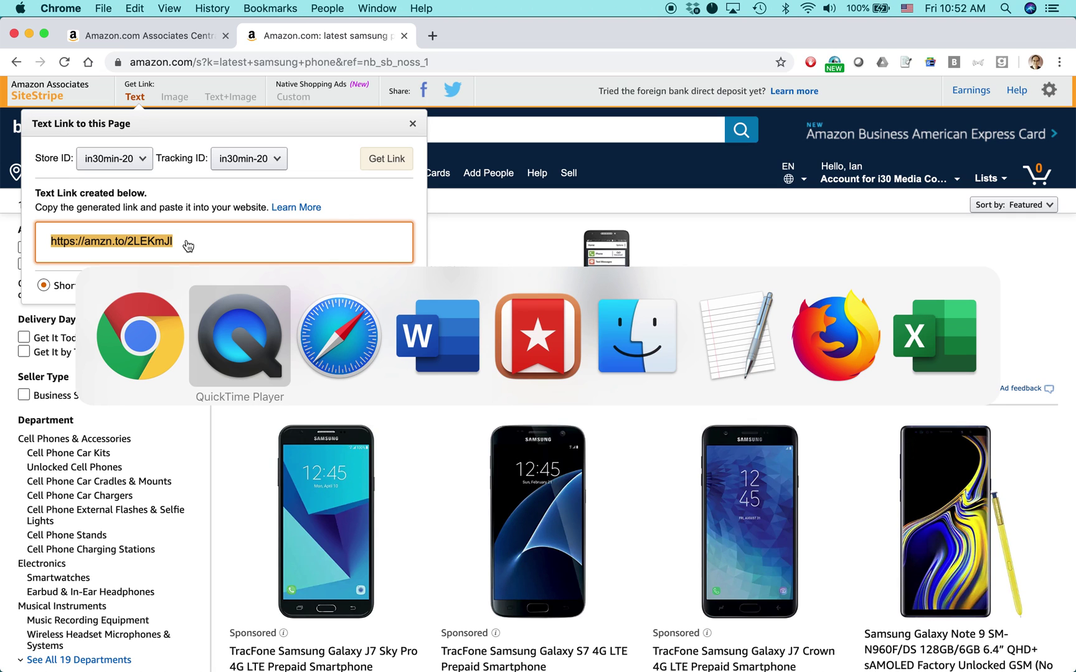
- In Firefox, load the copied short link and scroll through the Samsung Galaxy results
{"action": "key", "text": "super+Tab"}
{"action": "key", "text": "super+Tab"}
{"action": "key", "text": "super+Tab"}
{"action": "key", "text": "super+Tab"}
{"action": "key", "text": "super+Tab"}
{"action": "key", "text": "super+Tab"}
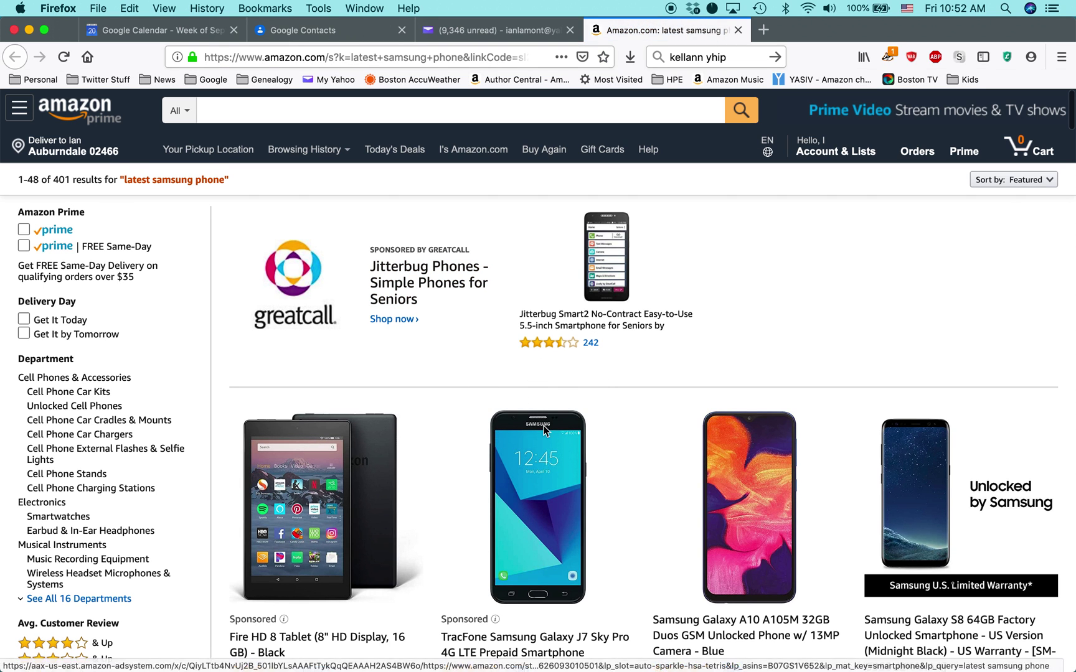
{"action": "scroll", "coordinate": [498, 426], "scroll_direction": "down", "scroll_amount": 2}
{"action": "scroll", "coordinate": [498, 426], "scroll_direction": "down", "scroll_amount": 10}
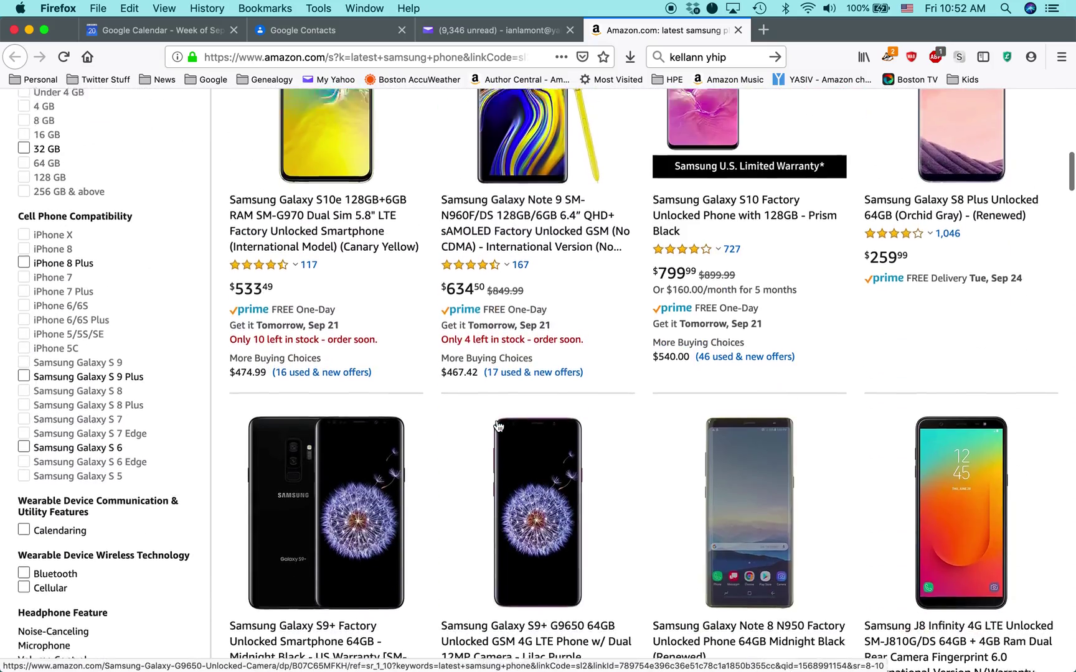
{"action": "scroll", "coordinate": [498, 427], "scroll_direction": "up", "scroll_amount": 7}
{"action": "scroll", "coordinate": [498, 427], "scroll_direction": "down", "scroll_amount": 5}
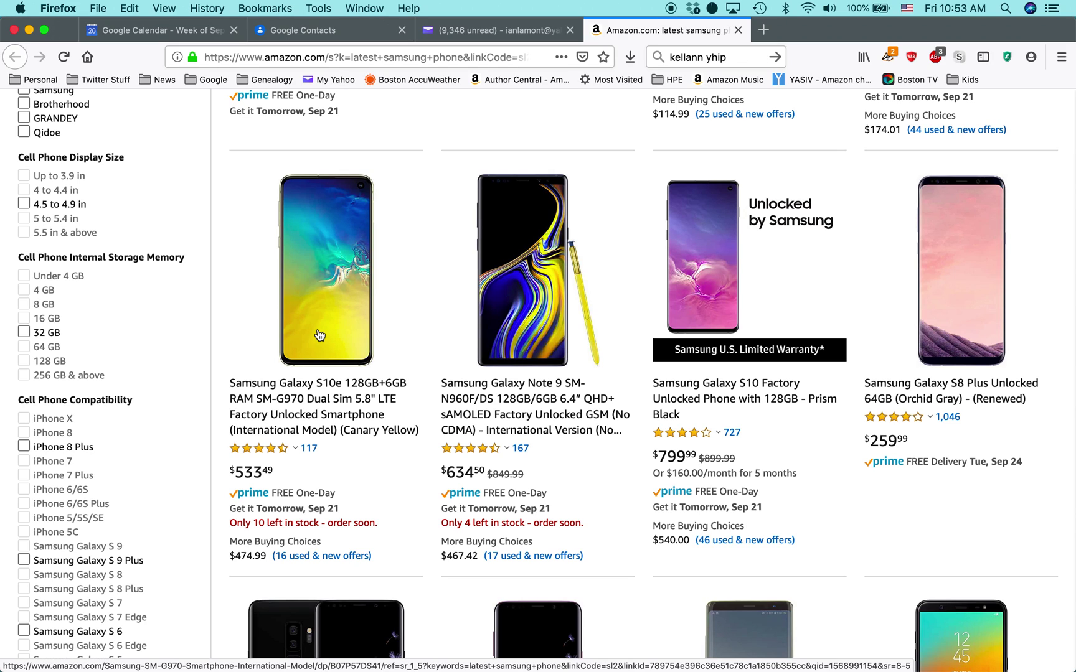
{"action": "key", "text": "super+Tab"}
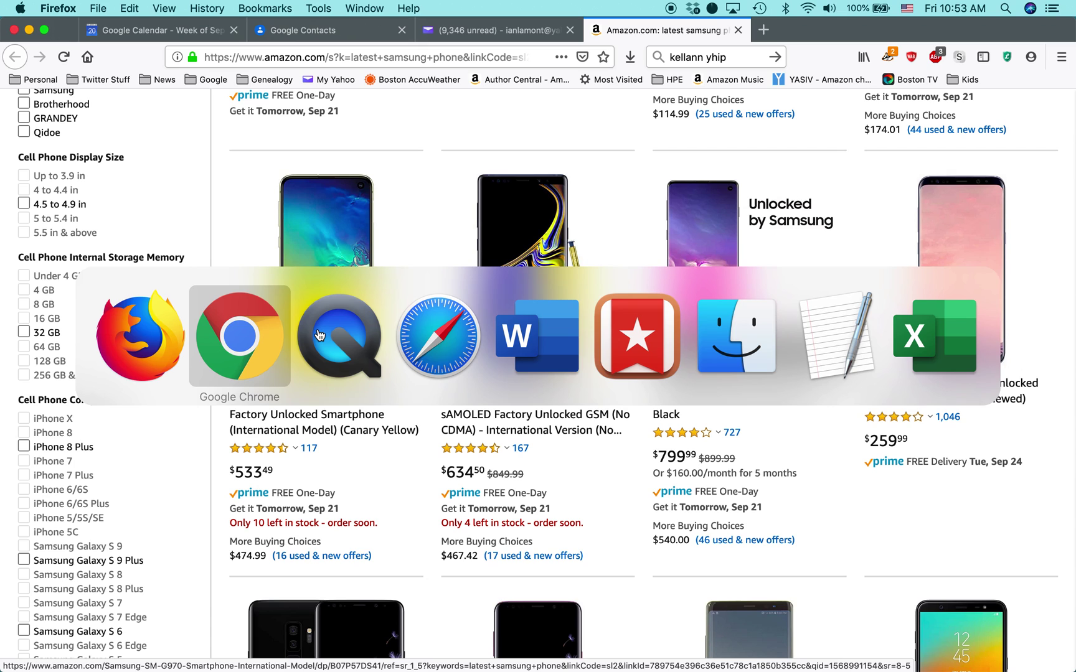
- Switch back to Safari showing the Lean Media video page
{"action": "key", "text": "super+Tab"}
{"action": "key", "text": "super+Tab"}
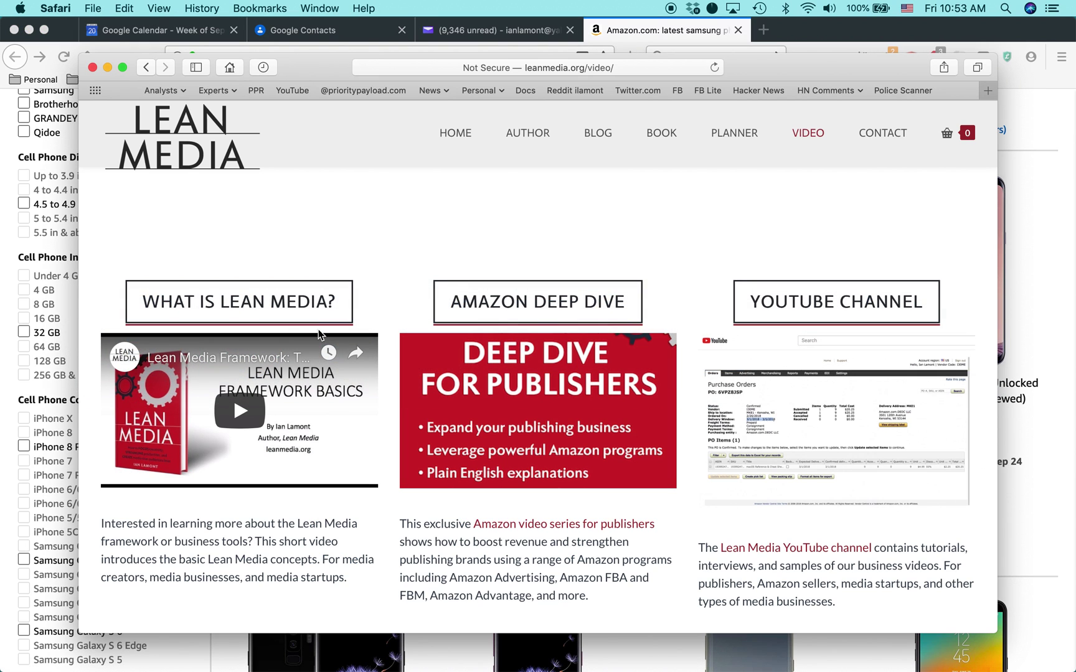